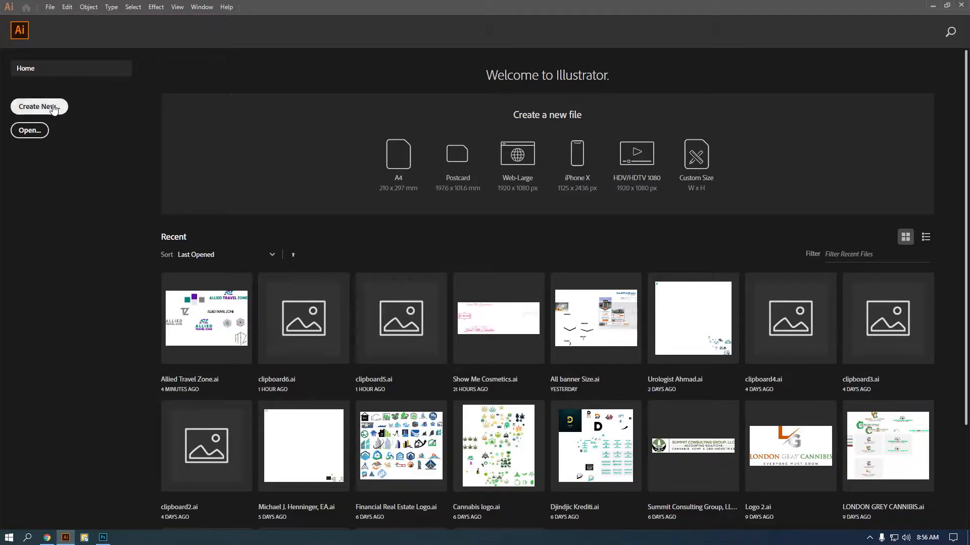
# Create a new 800 x 600 px document and collapse the open Pathfinder panel
pyautogui.click(54, 108)
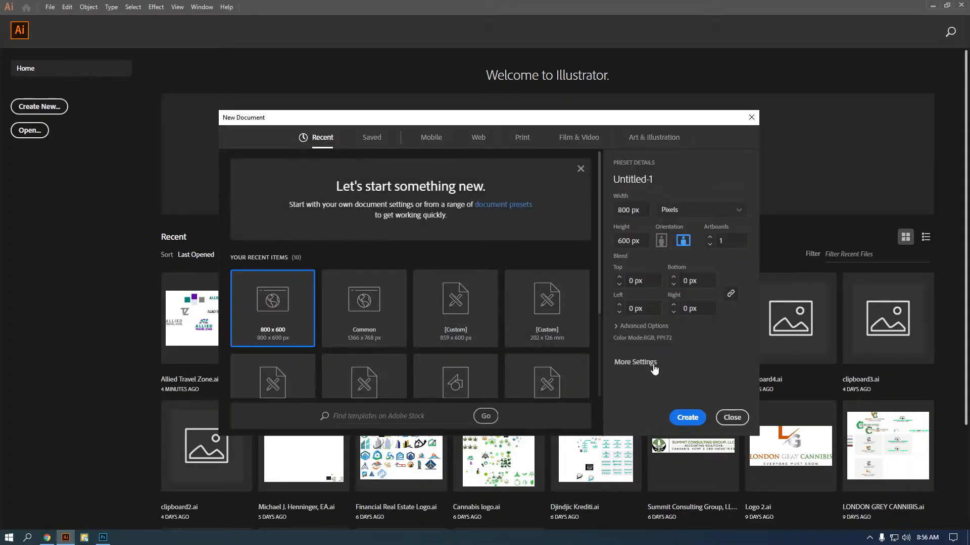
pyautogui.click(680, 416)
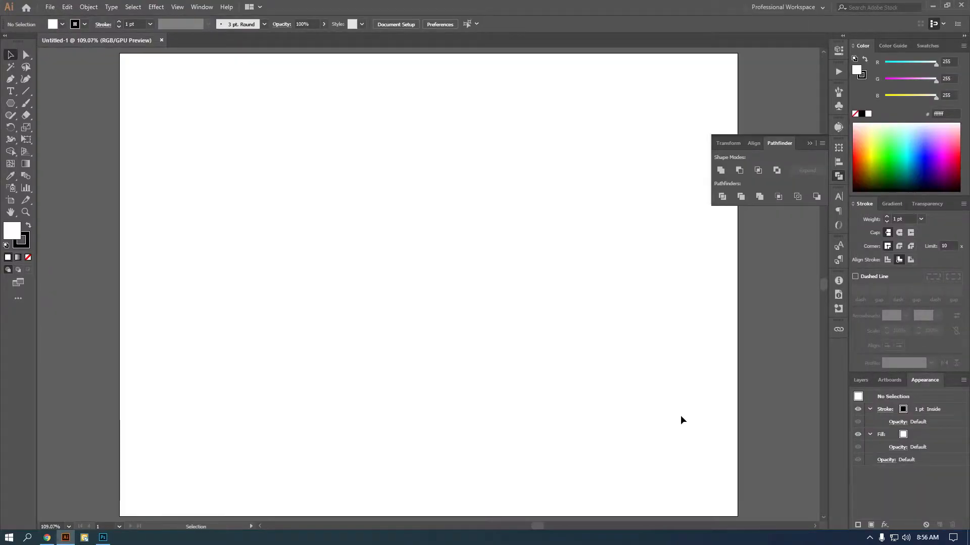
pyautogui.click(838, 175)
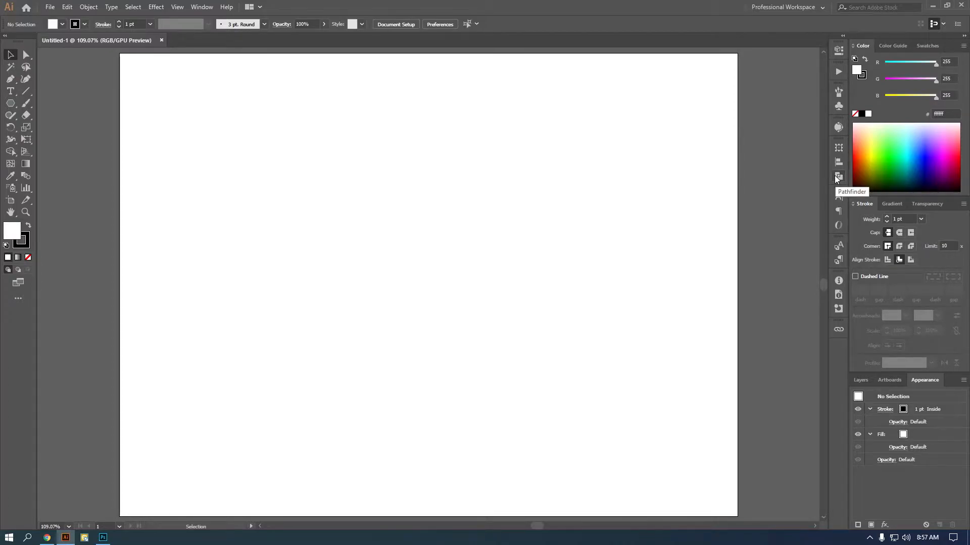
# Draw a hexagon about 257 by 223 px near the artboard's centre and rotate it so a corner points straight up
pyautogui.click(11, 103)
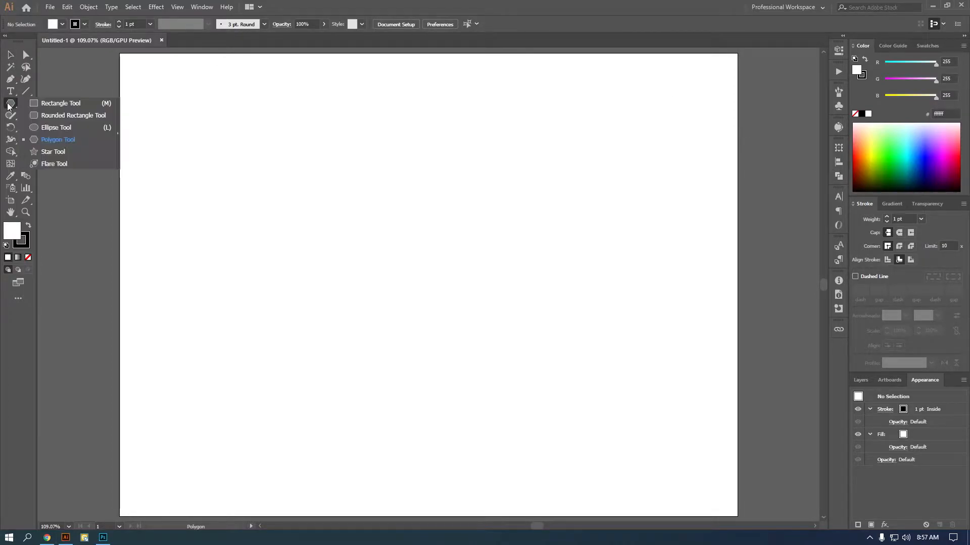
pyautogui.click(81, 139)
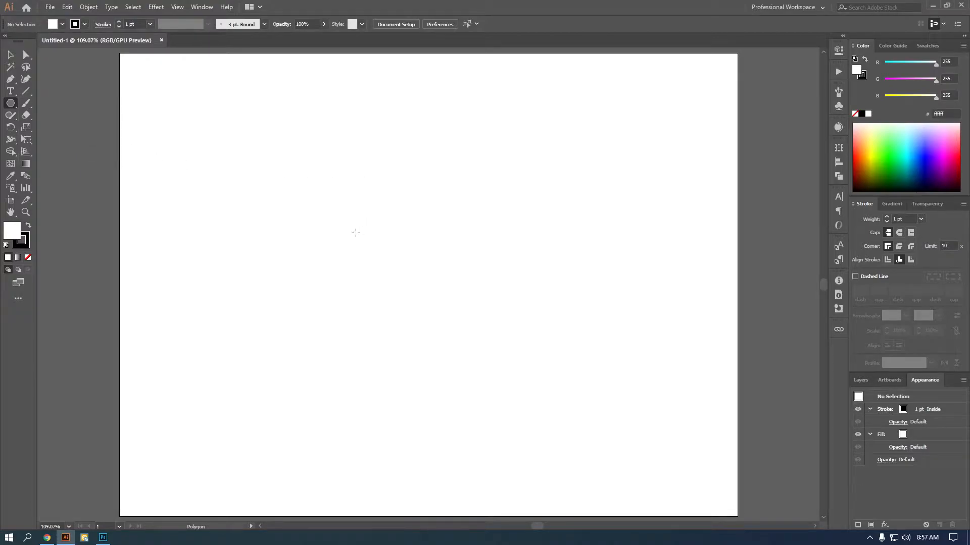
pyautogui.moveTo(408, 263); pyautogui.dragTo(490, 319)
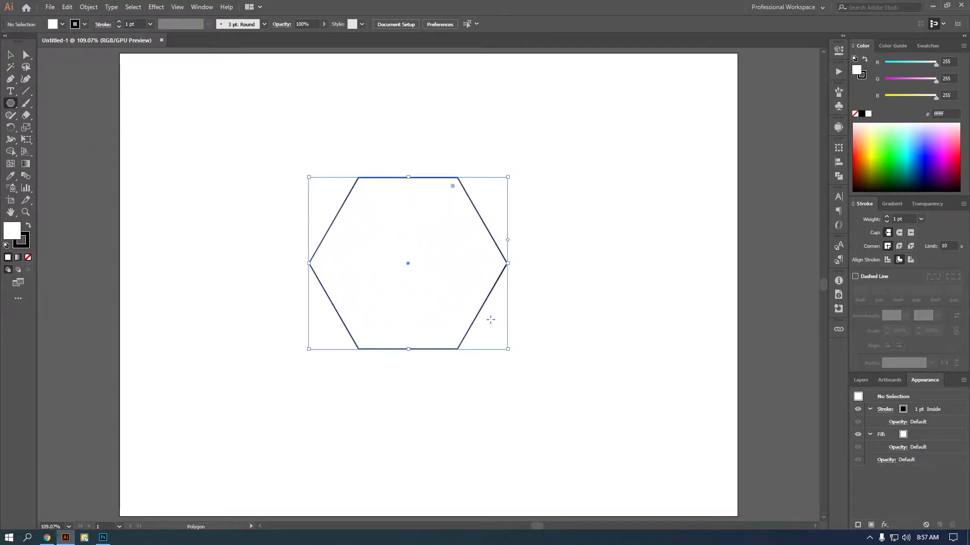
pyautogui.click(10, 54)
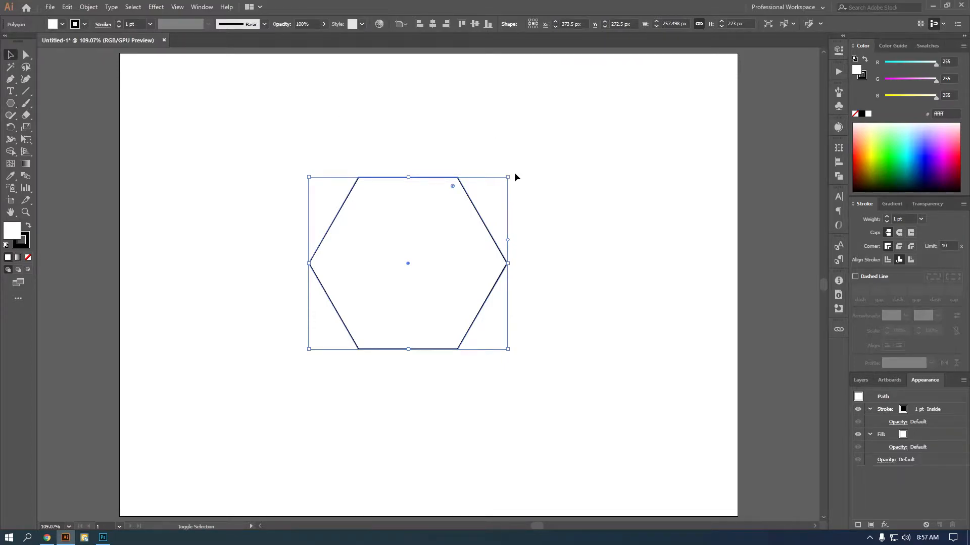
pyautogui.moveTo(513, 173); pyautogui.dragTo(469, 321)
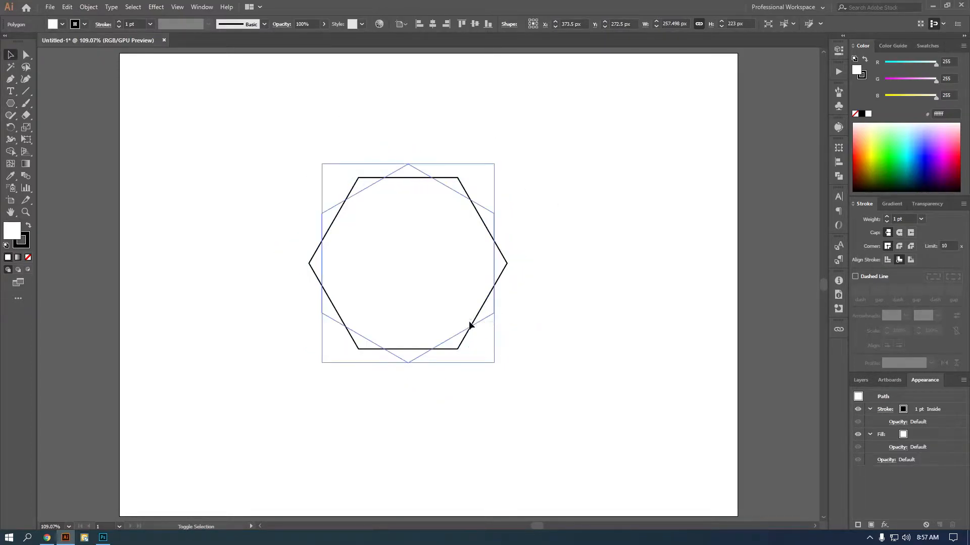
pyautogui.click(570, 280)
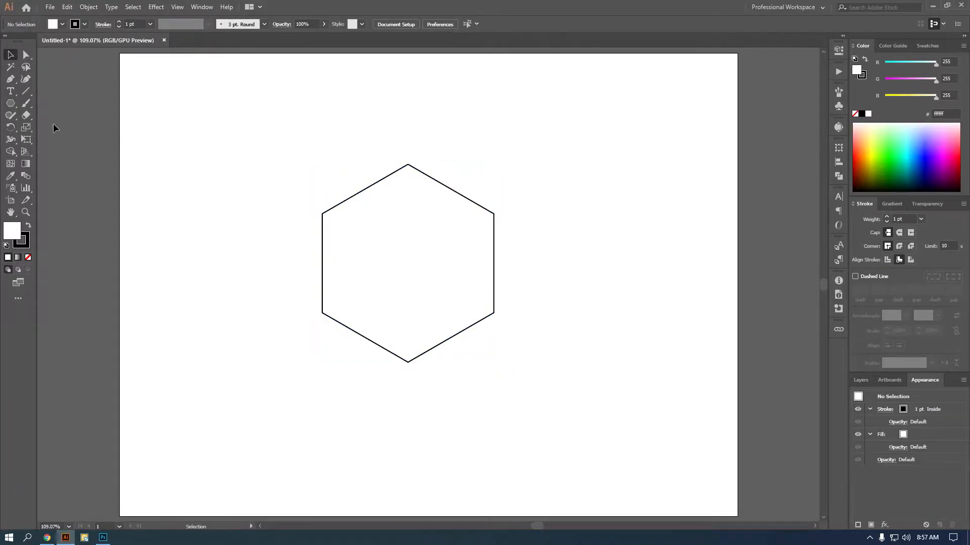
# Draw three straight lines connecting the hexagon's opposite corners through its centre
pyautogui.click(25, 92)
pyautogui.moveTo(408, 263); pyautogui.dragTo(408, 362)
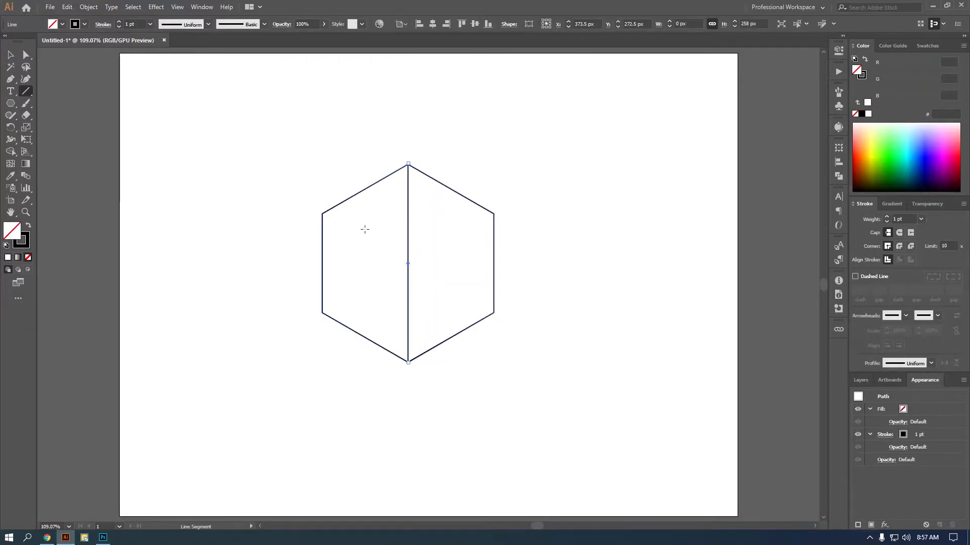
pyautogui.moveTo(321, 212); pyautogui.dragTo(493, 312)
pyautogui.moveTo(494, 214); pyautogui.dragTo(322, 313)
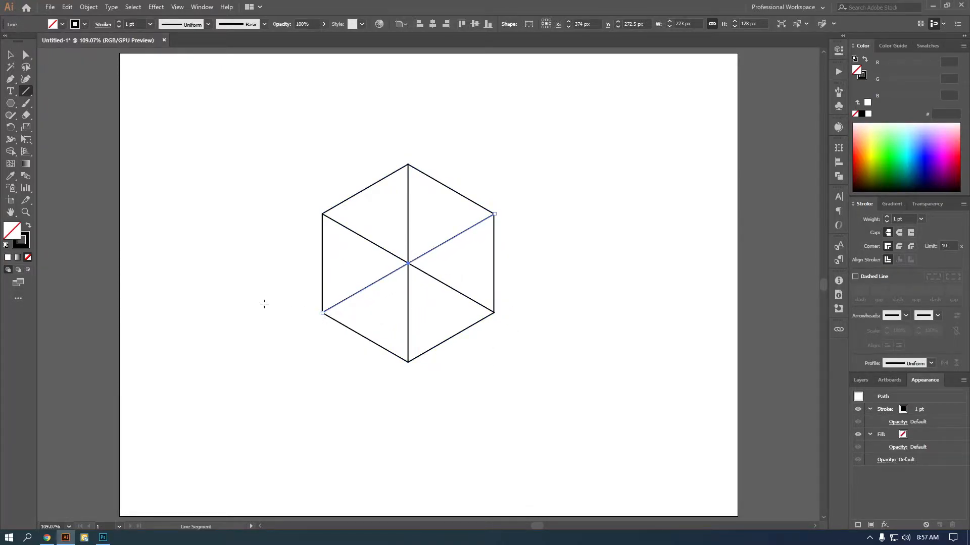
pyautogui.press('v')
pyautogui.click(598, 192)
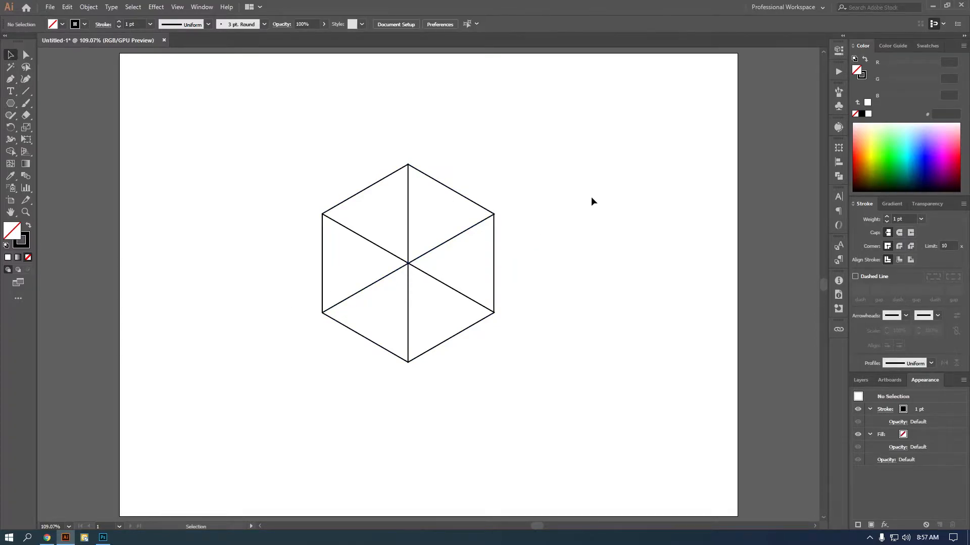
pyautogui.moveTo(557, 153); pyautogui.dragTo(278, 396)
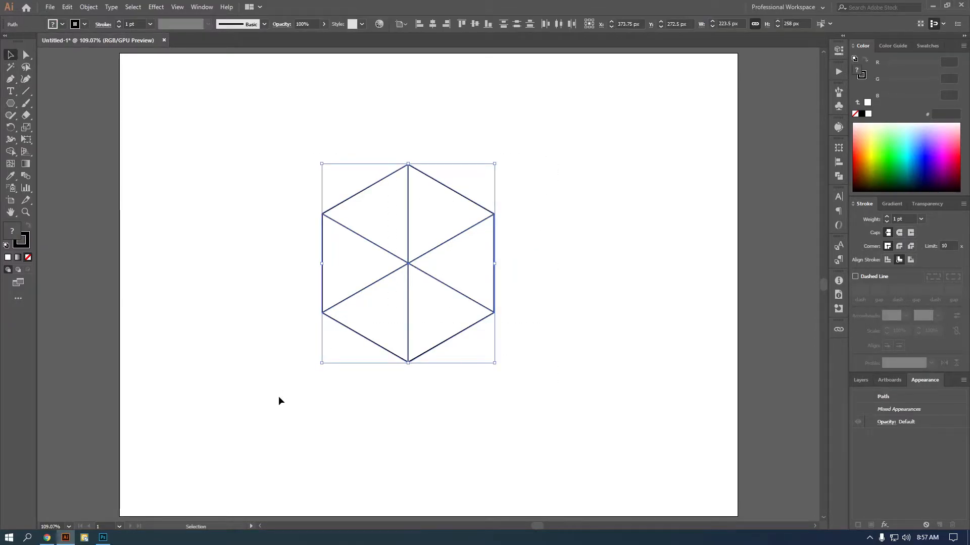
pyautogui.press('shift')
pyautogui.hotkey('shift', 'm')
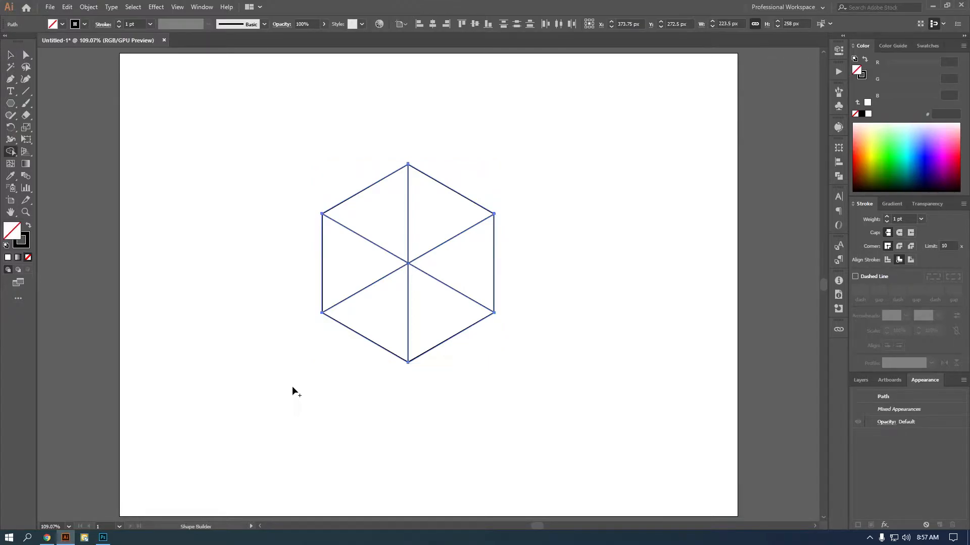
pyautogui.click(11, 55)
pyautogui.click(267, 202)
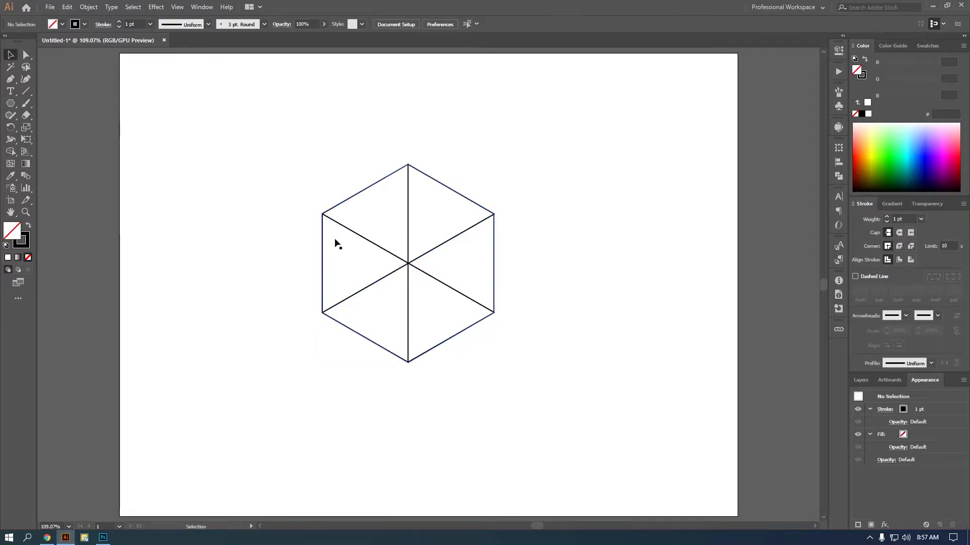
# Lengthen the three diagonal lines so both ends of each extend slightly beyond the hexagon's corners
pyautogui.click(364, 238)
pyautogui.moveTo(494, 313); pyautogui.dragTo(505, 320)
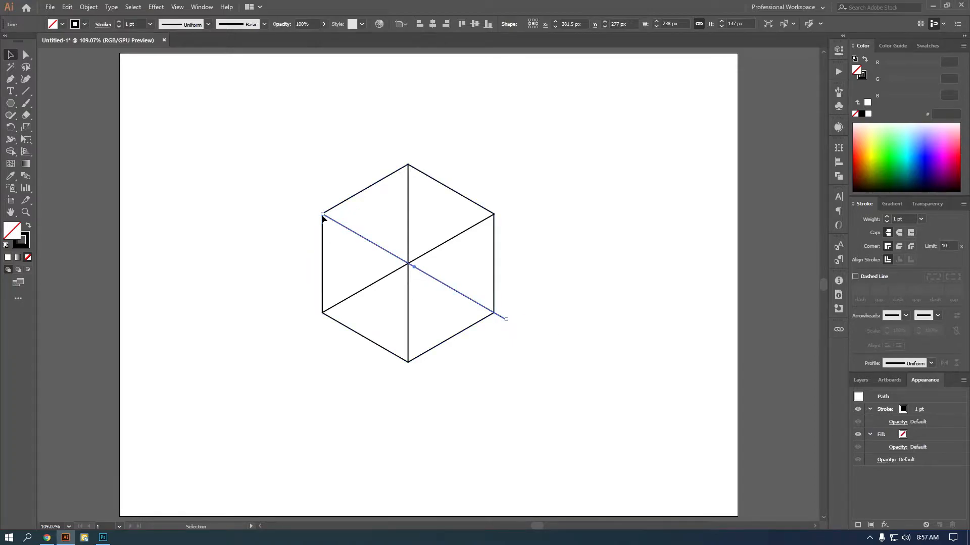
pyautogui.moveTo(322, 215); pyautogui.dragTo(307, 206)
pyautogui.click(409, 210)
pyautogui.moveTo(408, 164); pyautogui.dragTo(407, 152)
pyautogui.click(475, 225)
pyautogui.moveTo(494, 215); pyautogui.dragTo(501, 210)
# Merge the hexagon's six triangles in pairs with the Shape Builder tool to form the cube's left, right and top faces
pyautogui.moveTo(558, 147); pyautogui.dragTo(203, 413)
pyautogui.hotkey('shift', 'm')
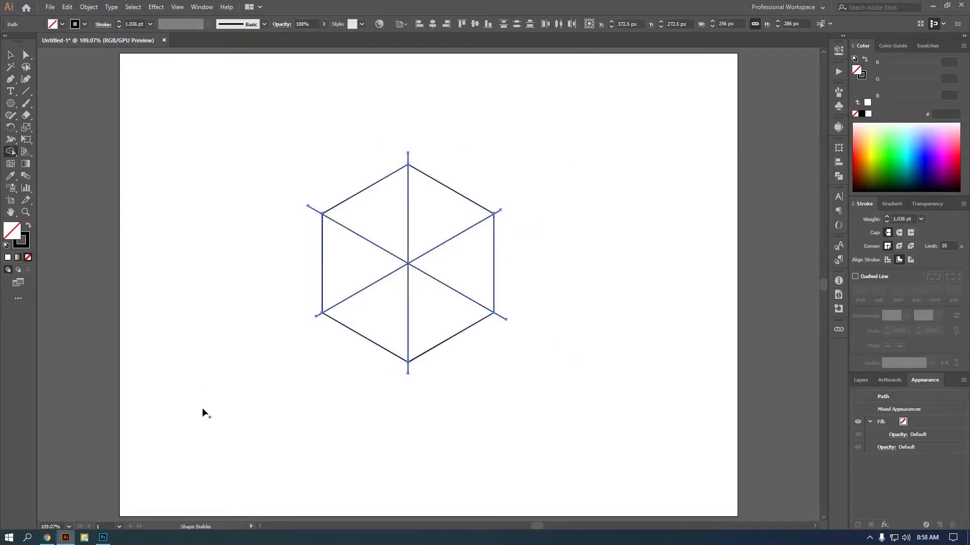
pyautogui.moveTo(346, 271); pyautogui.dragTo(371, 299)
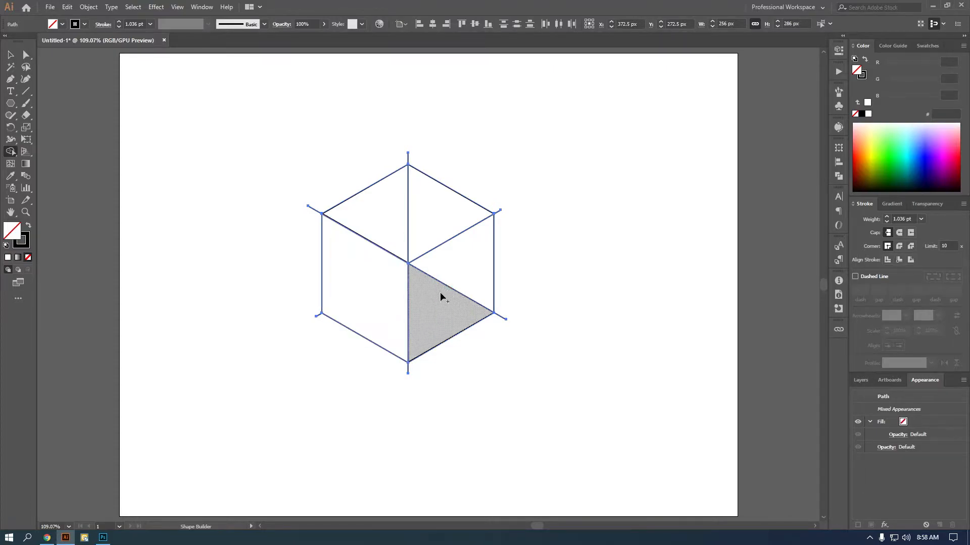
pyautogui.moveTo(456, 283); pyautogui.dragTo(452, 323)
pyautogui.moveTo(398, 210); pyautogui.dragTo(430, 177)
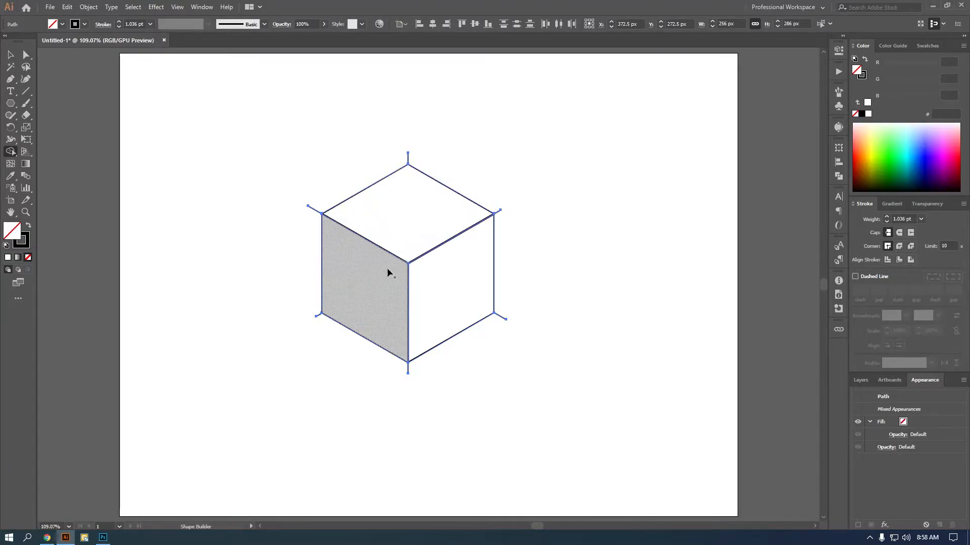
# Remove the line ends protruding beyond the cube's corners with the Shape Builder tool, and deselect the artwork
pyautogui.keyDown('alt'); pyautogui.click(313, 209); pyautogui.keyUp('alt')
pyautogui.moveTo(312, 306); pyautogui.dragTo(317, 316)
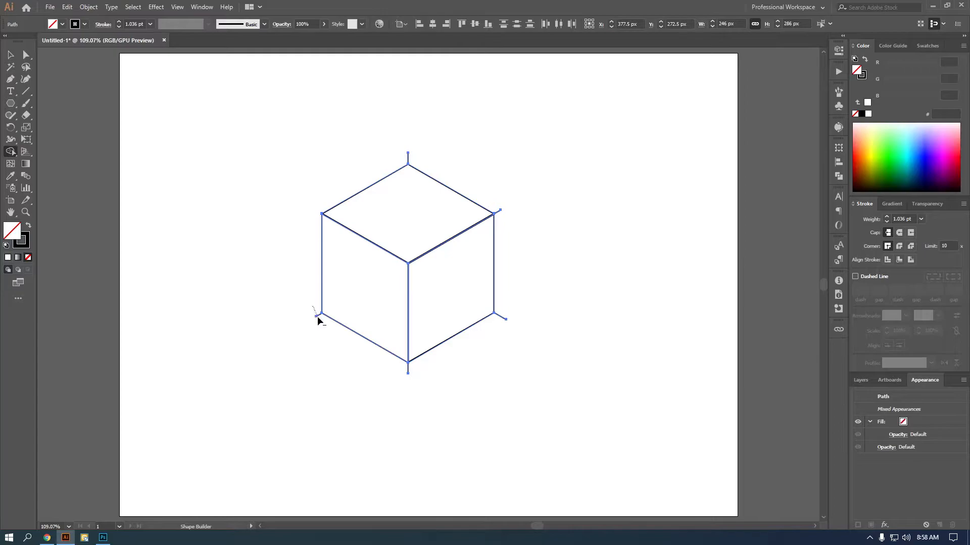
pyautogui.keyDown('alt'); pyautogui.click(501, 317); pyautogui.keyUp('alt')
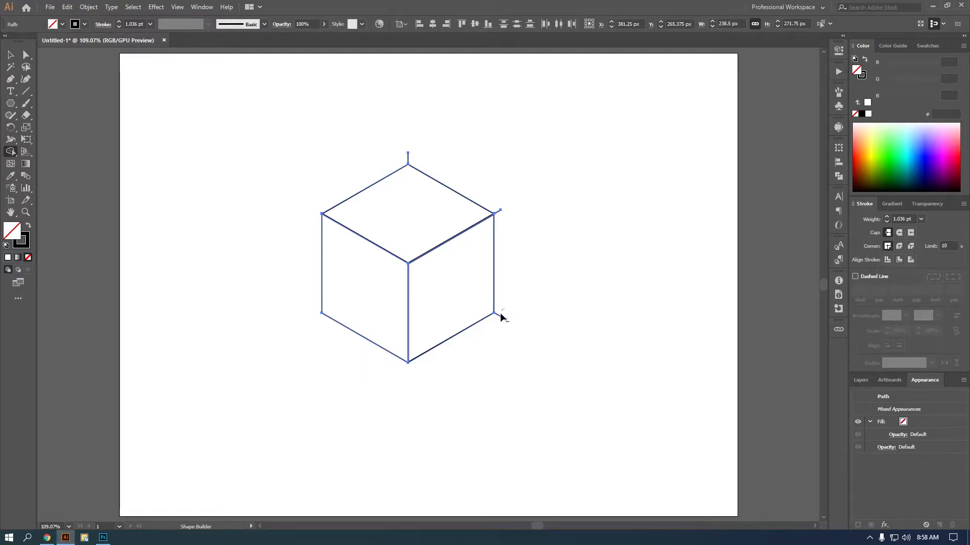
pyautogui.moveTo(502, 221); pyautogui.dragTo(503, 223)
pyautogui.moveTo(361, 162); pyautogui.dragTo(353, 162)
pyautogui.press('v')
pyautogui.click(521, 250)
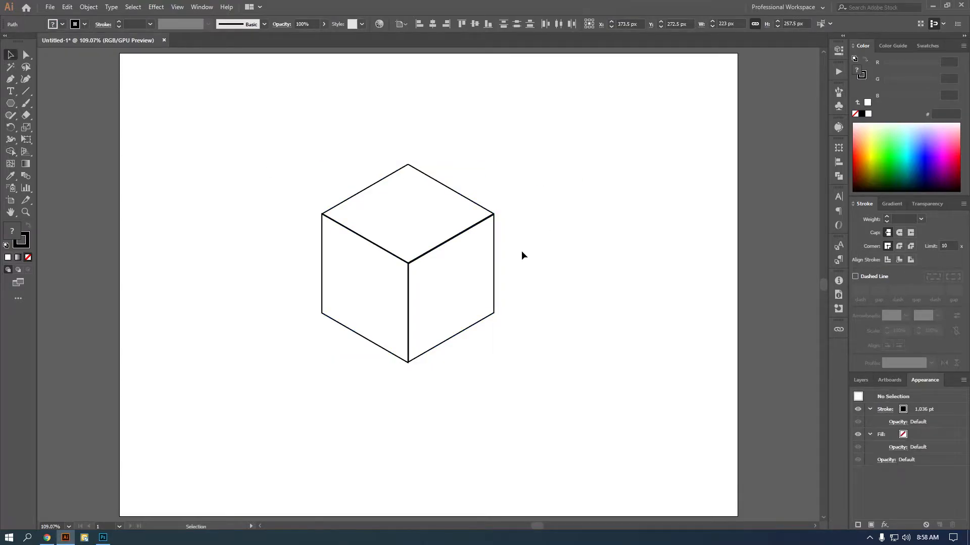
# Try to offset only the cube's top face path outward by 8 px, and undo the offset
pyautogui.click(446, 243)
pyautogui.click(548, 264)
pyautogui.click(470, 230)
pyautogui.click(89, 6)
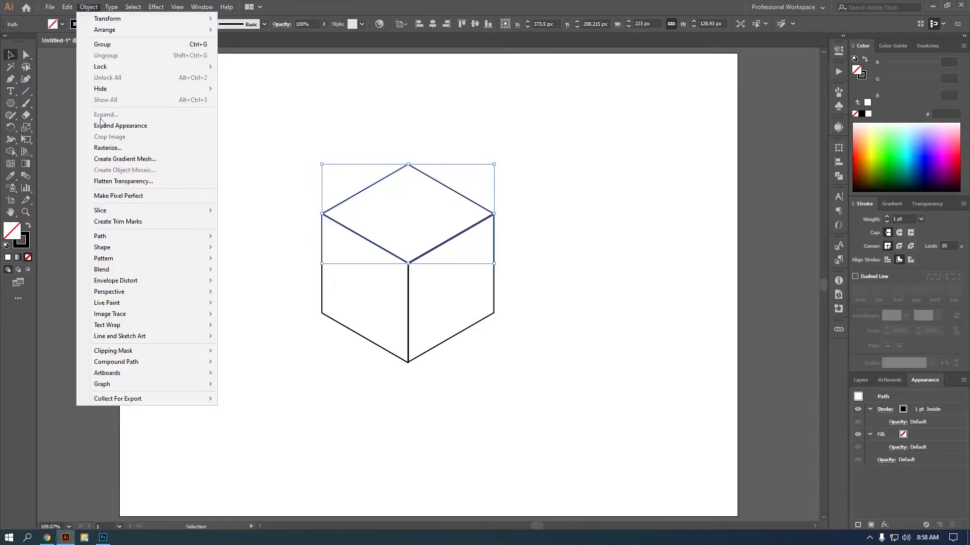
pyautogui.moveTo(125, 236)
pyautogui.click(303, 274)
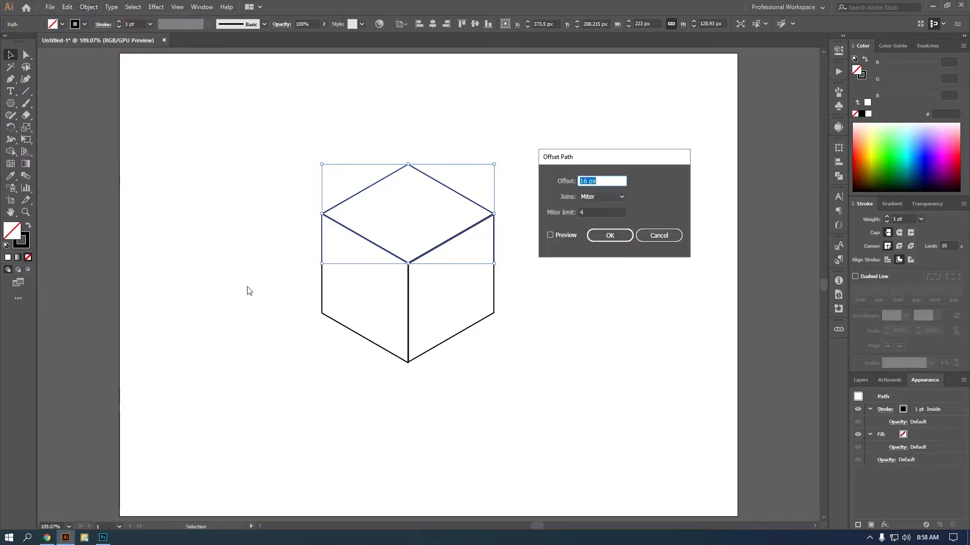
pyautogui.click(562, 238)
pyautogui.scroll(-4, 598, 180)
pyautogui.scroll(-4, 598, 181)
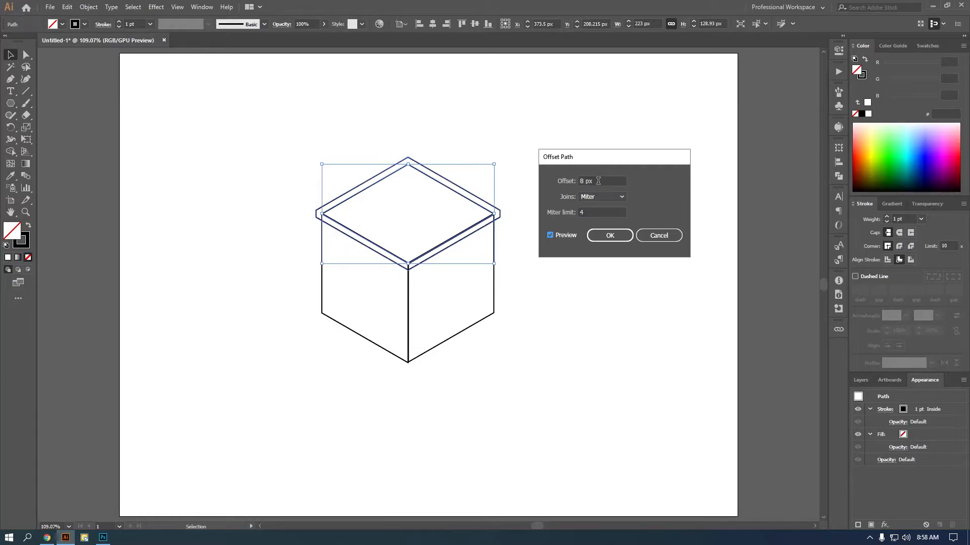
pyautogui.click(610, 235)
pyautogui.click(366, 383)
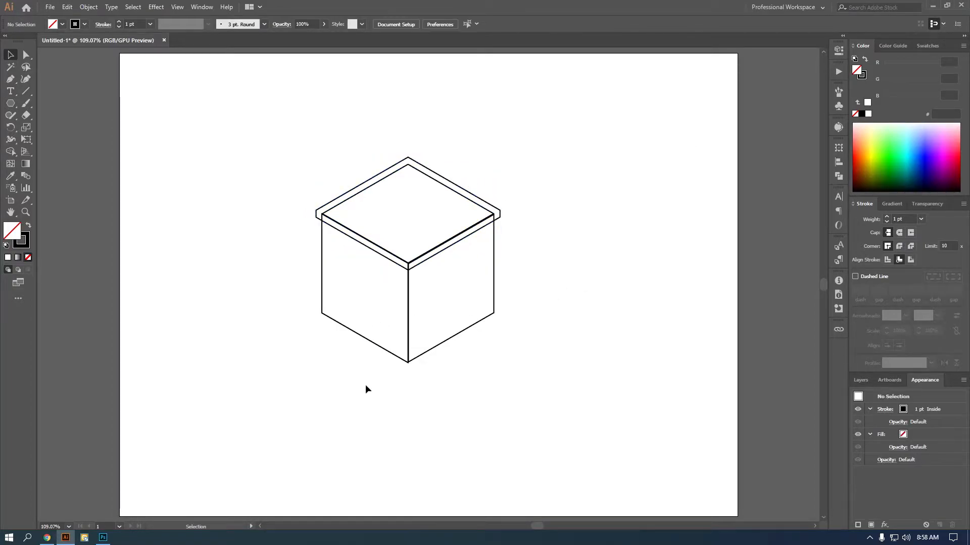
pyautogui.moveTo(444, 345); pyautogui.dragTo(472, 337)
pyautogui.hotkey('ctrl', 'z')
# Offset the paths of all three cube faces outward by 8 px with miter joins
pyautogui.moveTo(544, 181); pyautogui.dragTo(221, 414)
pyautogui.click(88, 6)
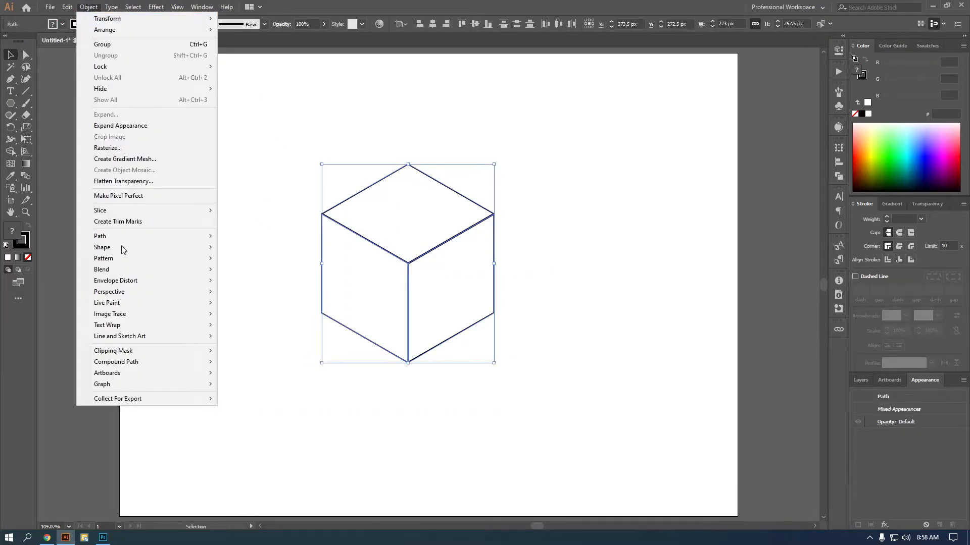
pyautogui.click(252, 269)
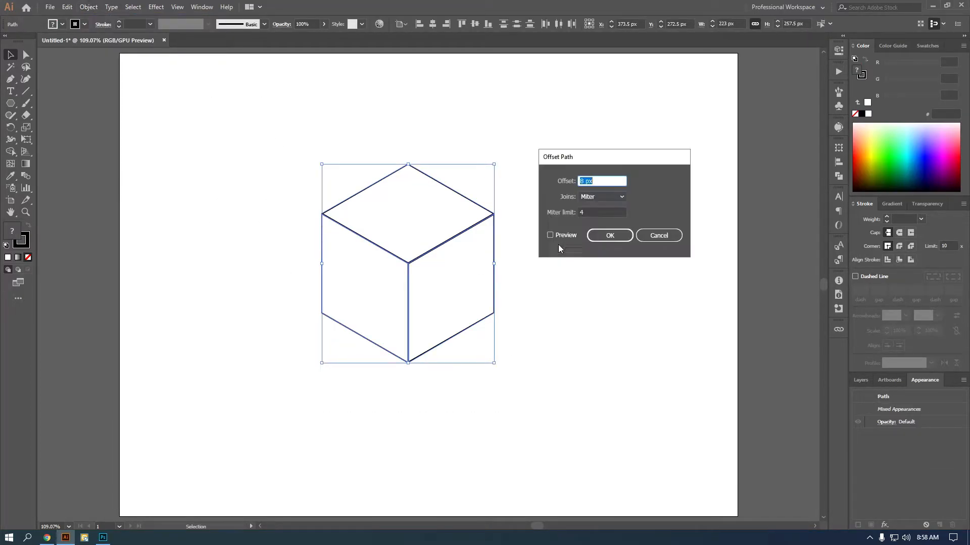
pyautogui.click(556, 236)
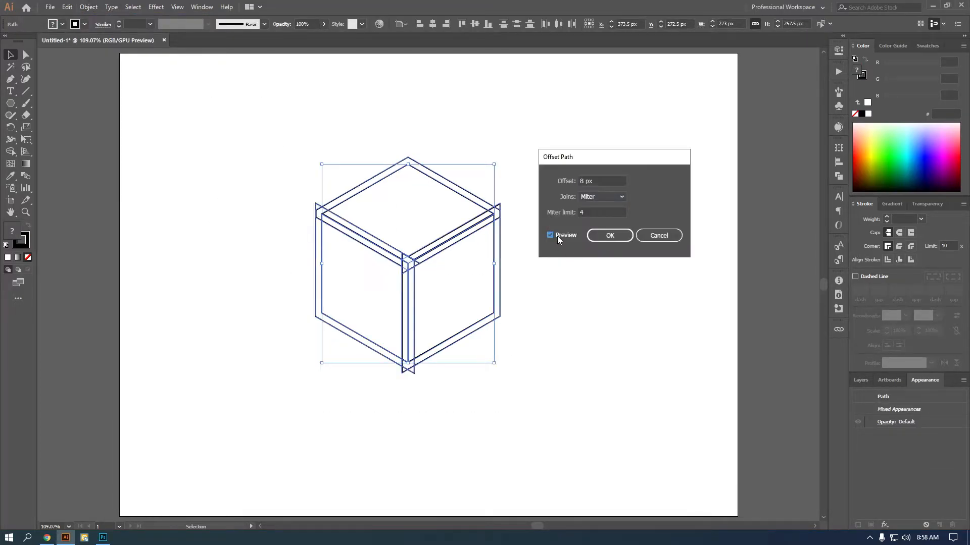
pyautogui.click(606, 237)
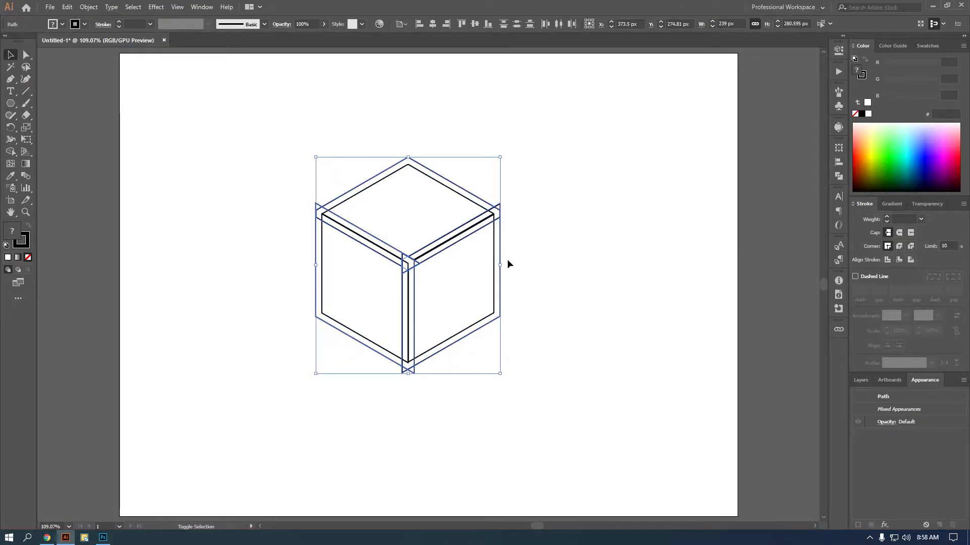
# Try to delete the overlapping strips between the offset outlines with the Shape Builder tool, and undo the deletions
pyautogui.hotkey('shift', 'm')
pyautogui.scroll(2, 403, 284)
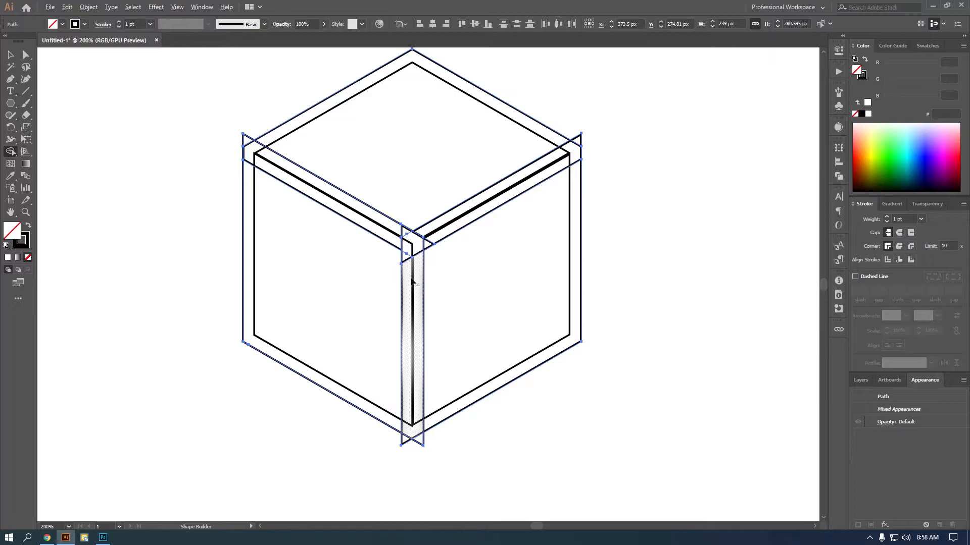
pyautogui.moveTo(410, 286)
pyautogui.mouseDown()
pyautogui.moveTo(417, 254)
pyautogui.moveTo(389, 240)
pyautogui.mouseUp()
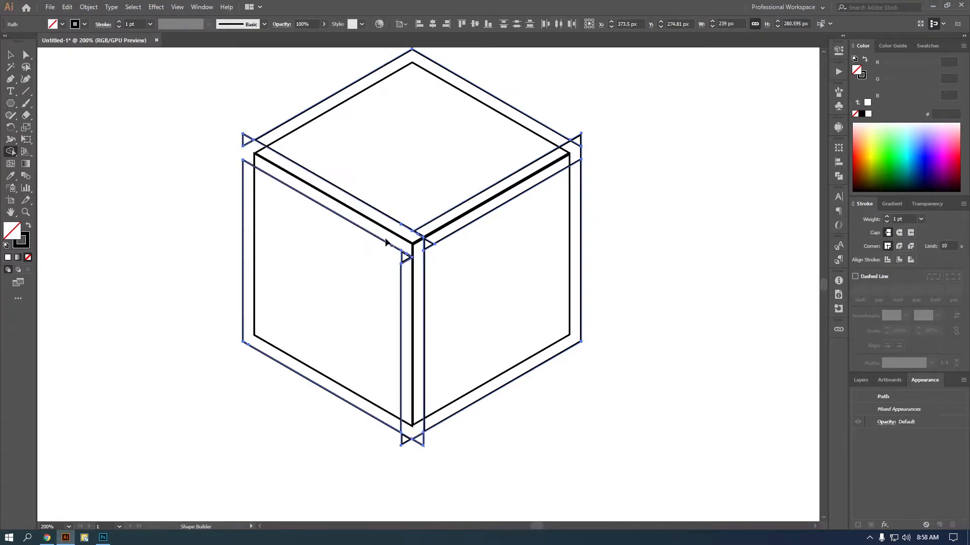
pyautogui.keyDown('alt'); pyautogui.click(430, 237); pyautogui.keyUp('alt')
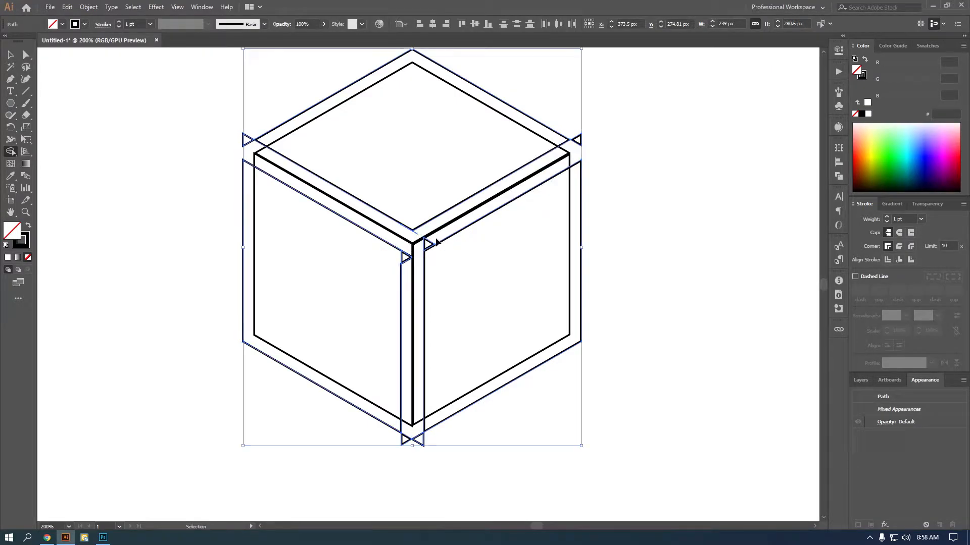
pyautogui.hotkey('ctrl', 'z')
pyautogui.hotkey('ctrl', 'z')
# Select all the artwork and delete the outer offset border and the strips between the three faces with the Shape Builder tool
pyautogui.press('v')
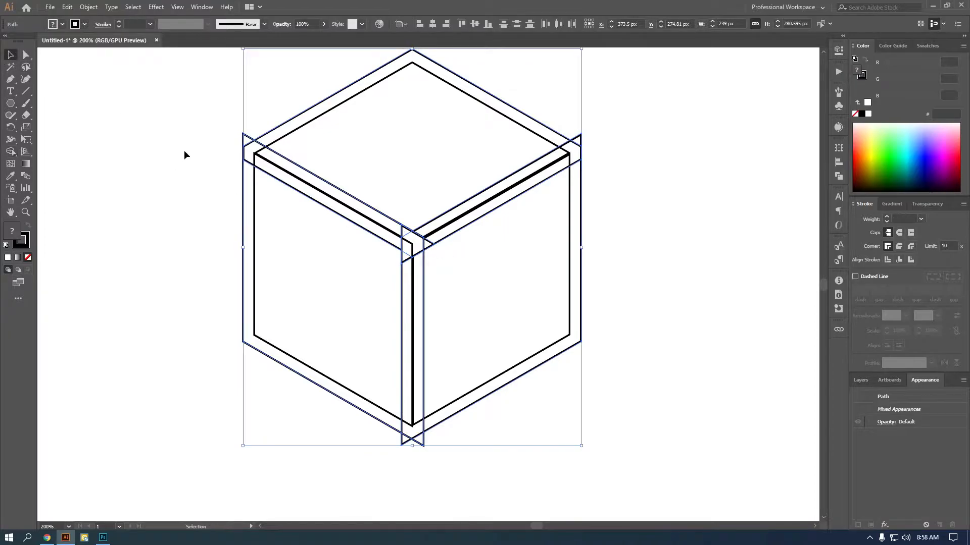
pyautogui.click(172, 97)
pyautogui.moveTo(172, 97); pyautogui.dragTo(664, 438)
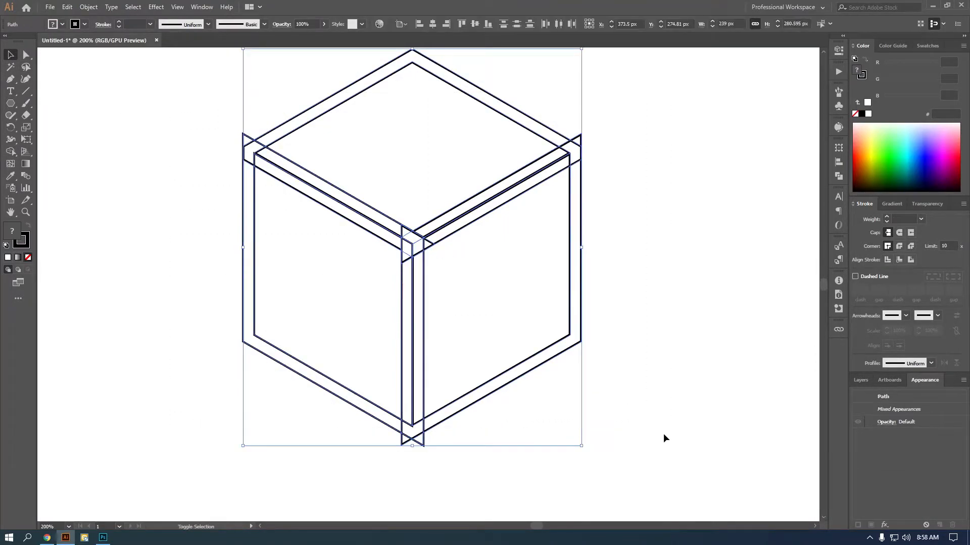
pyautogui.hotkey('shift', 'm')
pyautogui.moveTo(404, 441)
pyautogui.mouseDown()
pyautogui.moveTo(451, 458)
pyautogui.moveTo(435, 423)
pyautogui.moveTo(366, 429)
pyautogui.mouseUp()
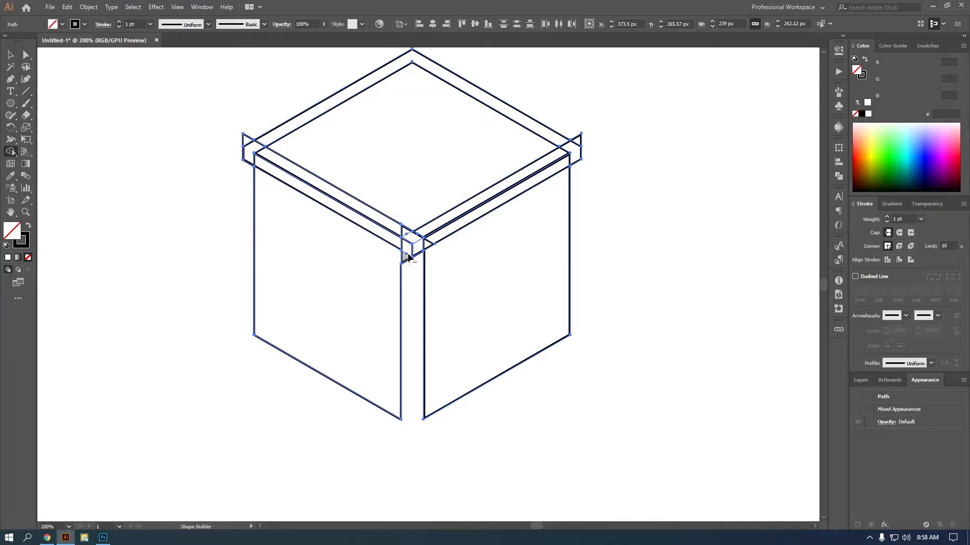
pyautogui.moveTo(401, 236)
pyautogui.mouseDown()
pyautogui.moveTo(431, 242)
pyautogui.moveTo(421, 251)
pyautogui.mouseUp()
pyautogui.moveTo(597, 124); pyautogui.dragTo(564, 159)
pyautogui.keyDown('alt'); pyautogui.click(545, 131); pyautogui.keyUp('alt')
pyautogui.moveTo(268, 117); pyautogui.dragTo(246, 160)
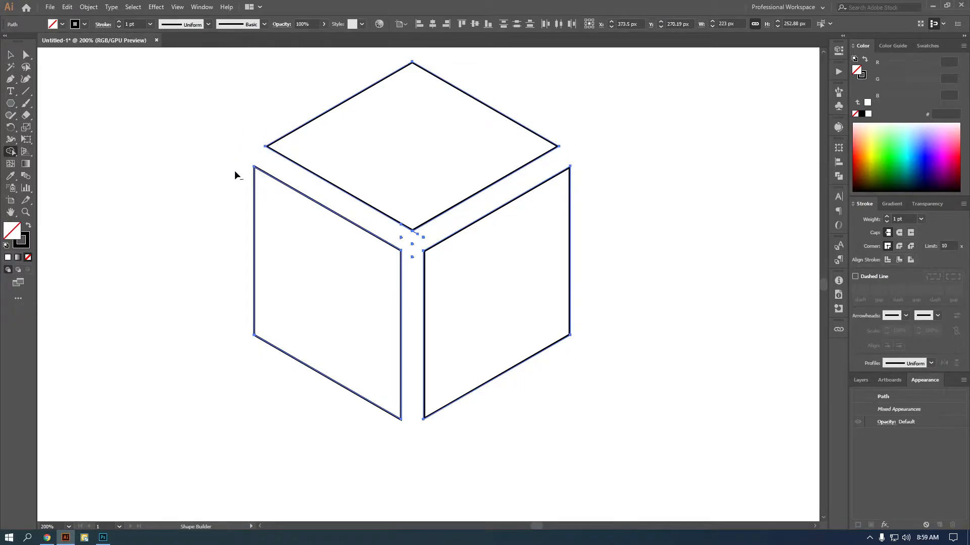
# Delete the tiny leftover fragments in the gap where the three cube faces meet
pyautogui.scroll(4, 402, 241)
pyautogui.keyDown('alt'); pyautogui.click(472, 217); pyautogui.keyUp('alt')
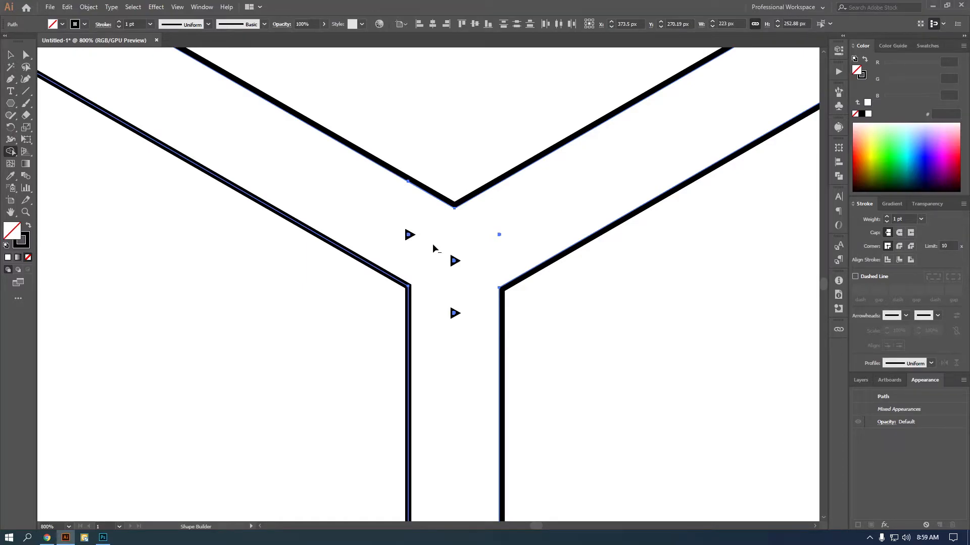
pyautogui.moveTo(424, 237); pyautogui.dragTo(471, 334)
pyautogui.press('a')
pyautogui.press('Delete')
pyautogui.hotkey('ctrl', '0')
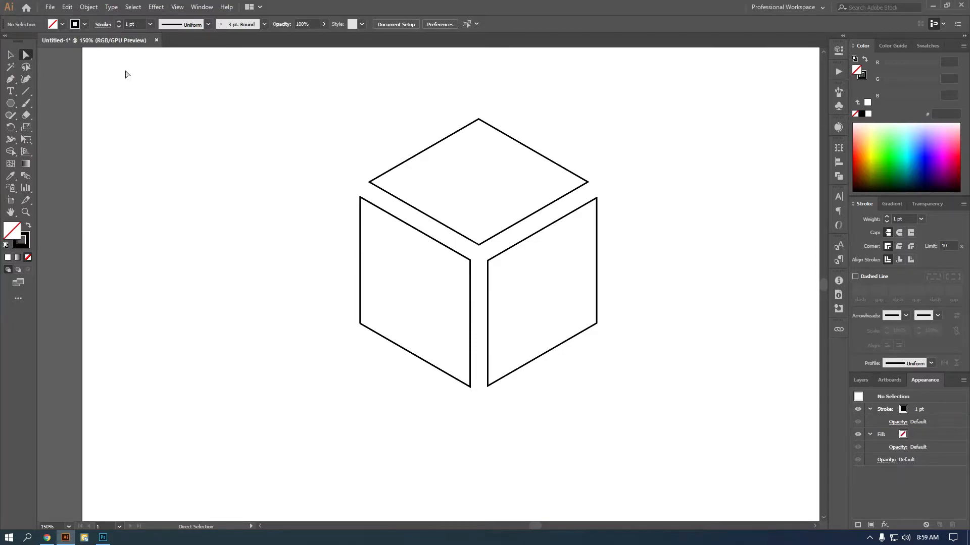
# Create a 100 × 100 px rectangular grid with 7 horizontal and 7 vertical dividers beside the cube
pyautogui.click(27, 114)
pyautogui.click(26, 105)
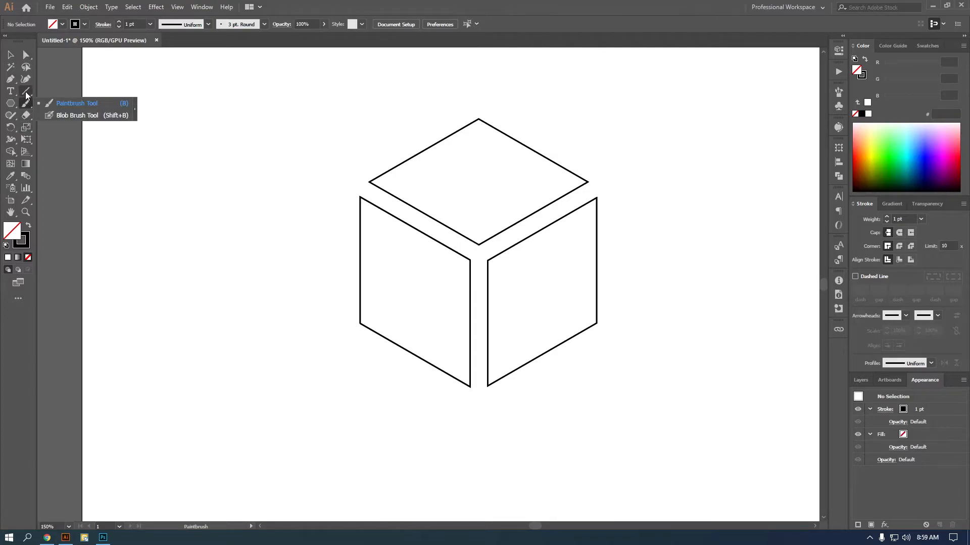
pyautogui.click(25, 92)
pyautogui.click(82, 128)
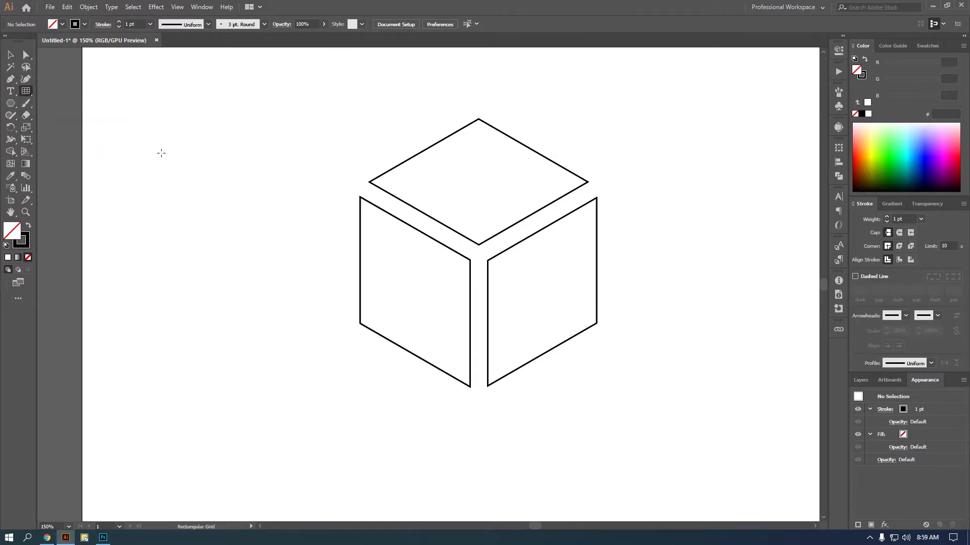
pyautogui.click(168, 174)
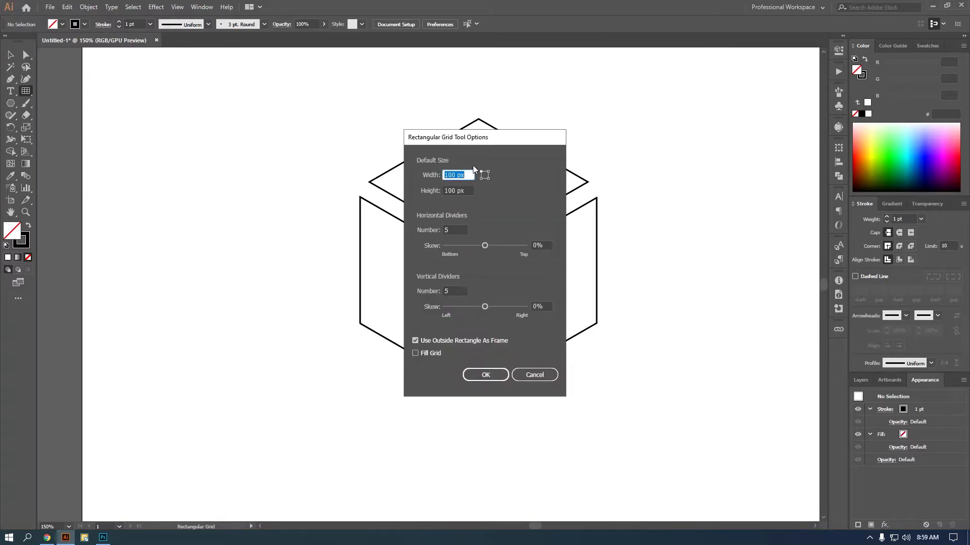
pyautogui.click(447, 230)
pyautogui.write('7')
pyautogui.press('Tab')
pyautogui.press('Tab')
pyautogui.write('7')
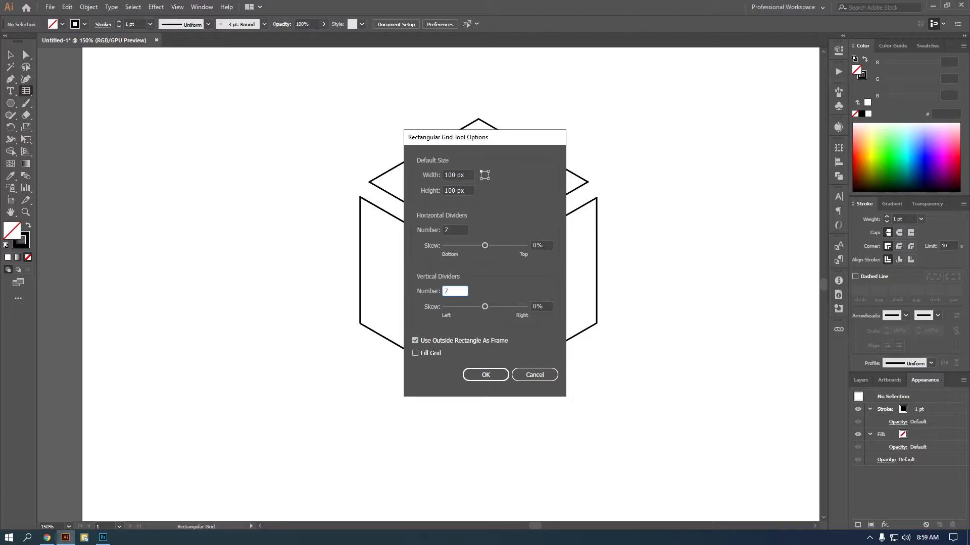
pyautogui.press('Tab')
pyautogui.click(492, 375)
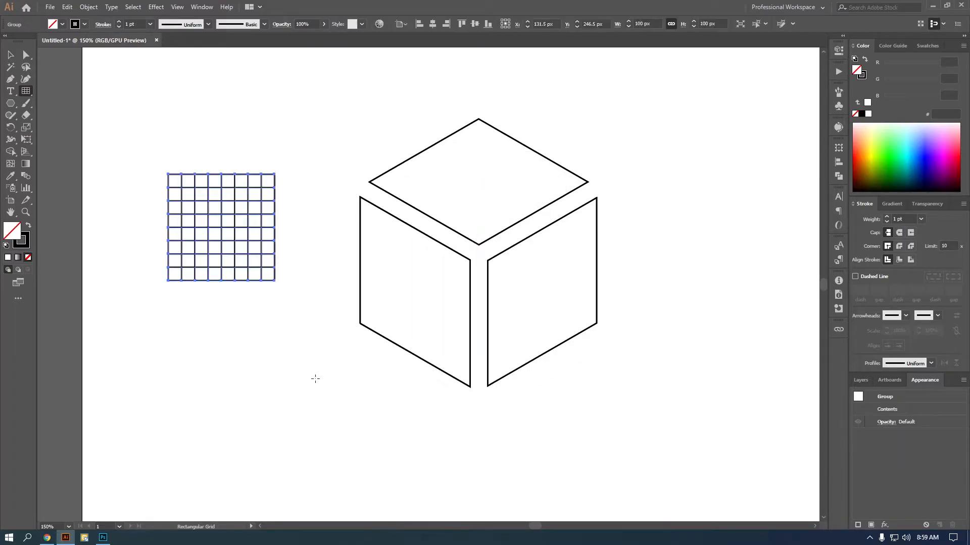
pyautogui.click(318, 377)
pyautogui.click(535, 375)
# Move the grid over the cube's left face and enlarge it proportionally to 179.5 px to span the face's full height
pyautogui.click(11, 55)
pyautogui.moveTo(242, 263)
pyautogui.mouseDown()
pyautogui.moveTo(288, 256)
pyautogui.moveTo(236, 260)
pyautogui.mouseUp()
pyautogui.click(26, 91)
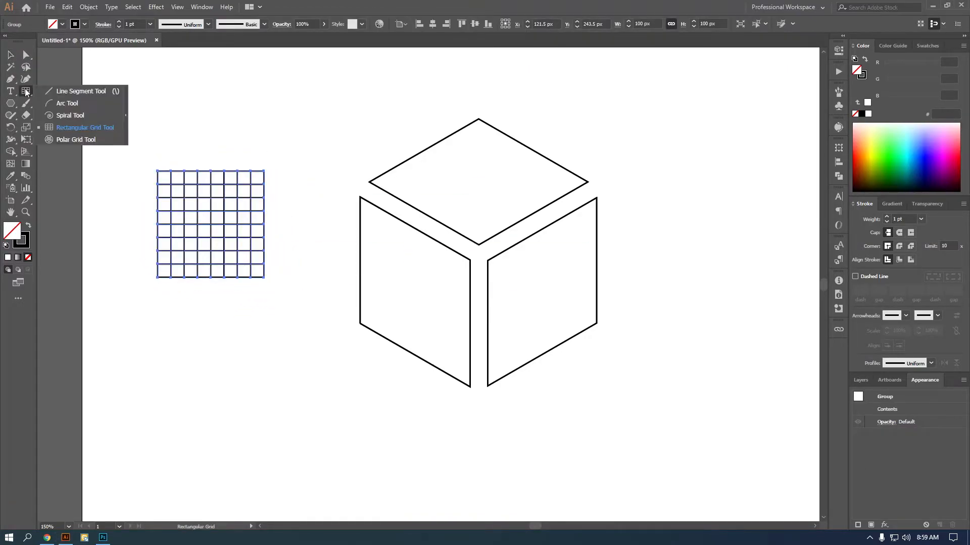
pyautogui.click(85, 127)
pyautogui.click(11, 55)
pyautogui.moveTo(219, 220); pyautogui.dragTo(405, 251)
pyautogui.moveTo(414, 304); pyautogui.dragTo(419, 388)
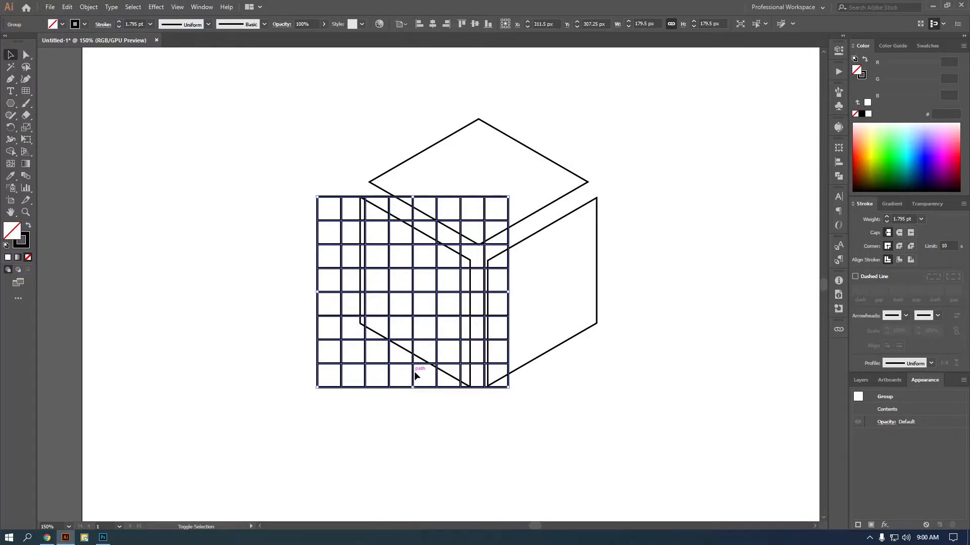
# Shift the grid 40 px to the right and narrow it to about 103 px to fit the left face's width
pyautogui.hotkey('shift', 'Right')
pyautogui.hotkey('shift', 'Right')
pyautogui.hotkey('shift', 'Right')
pyautogui.hotkey('shift', 'Right')
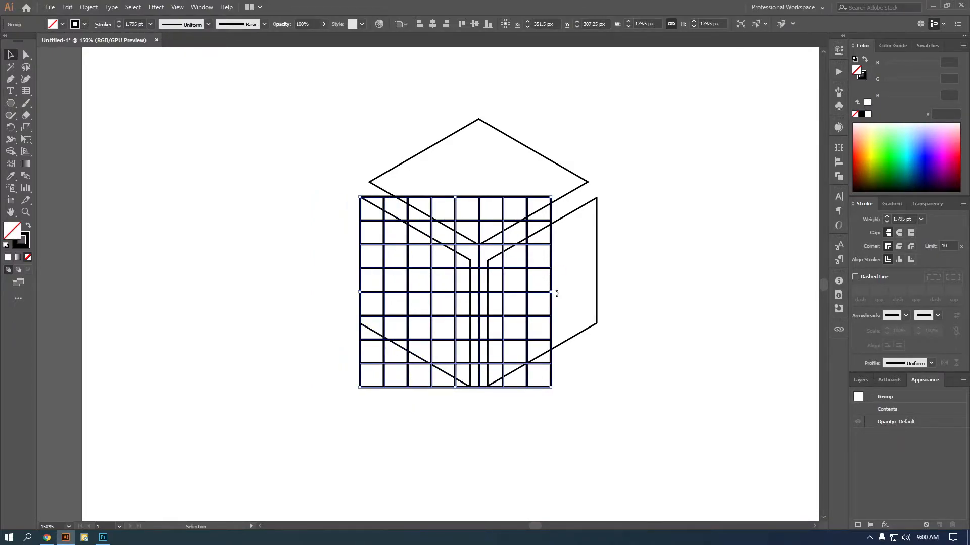
pyautogui.moveTo(550, 295); pyautogui.dragTo(472, 292)
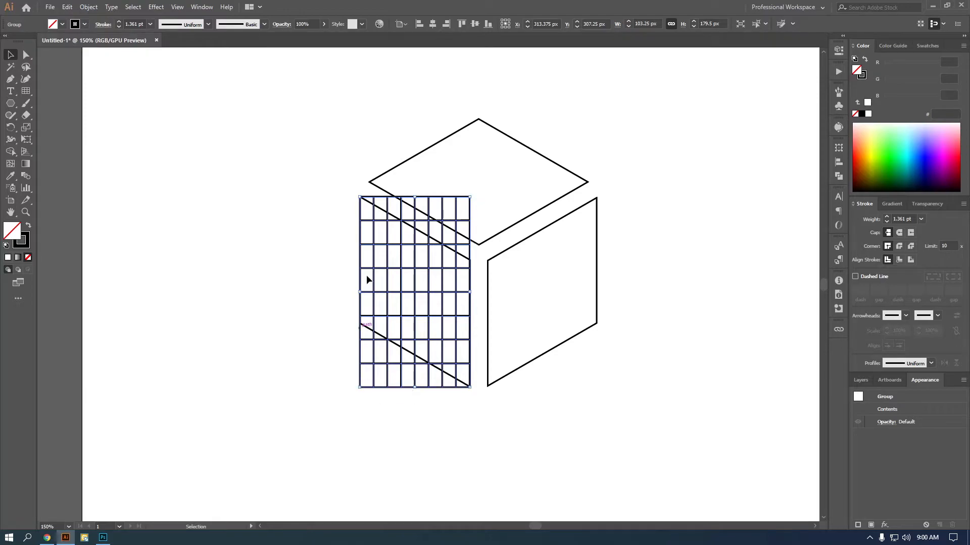
# Free-distort the grid's upper right and lower left corners onto the matching corners of the cube's left face
pyautogui.click(26, 139)
pyautogui.click(72, 137)
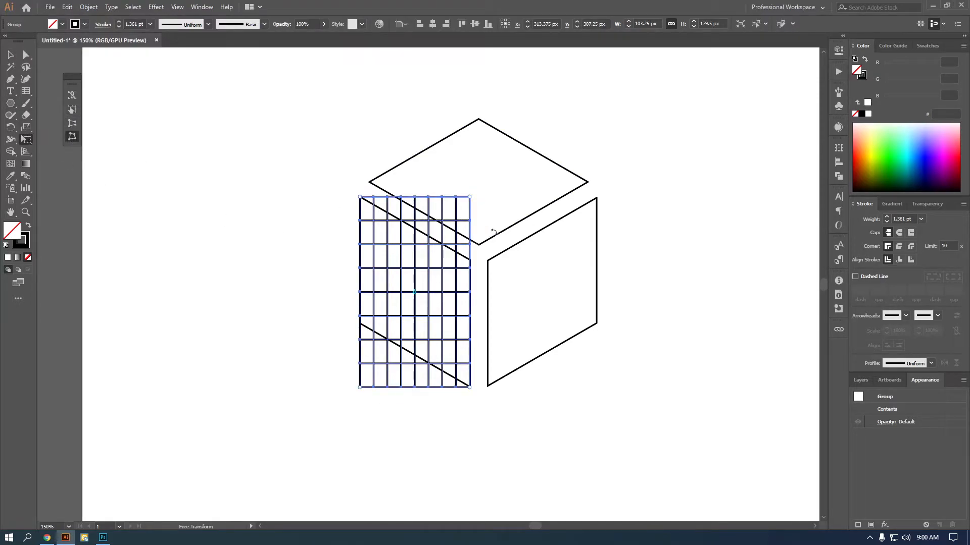
pyautogui.moveTo(471, 198); pyautogui.dragTo(470, 260)
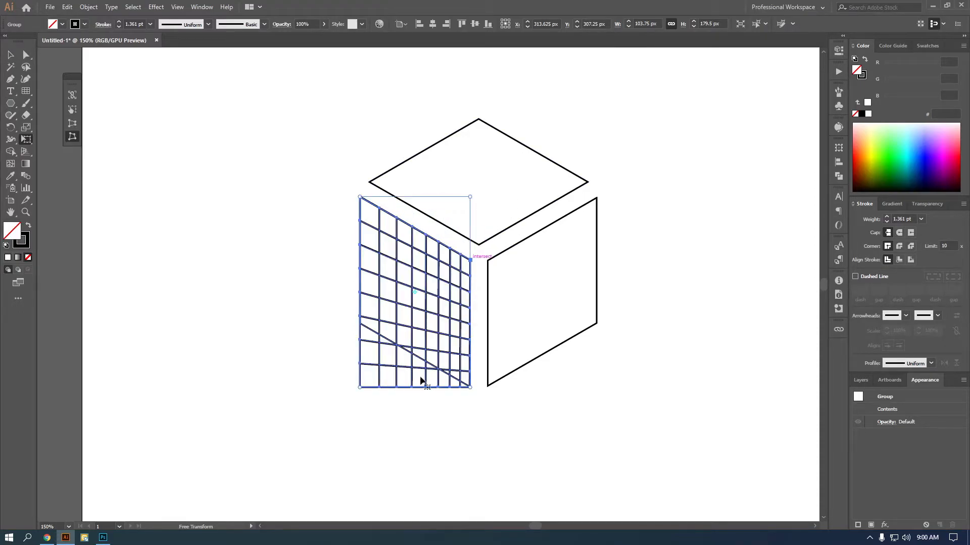
pyautogui.moveTo(360, 389); pyautogui.dragTo(362, 324)
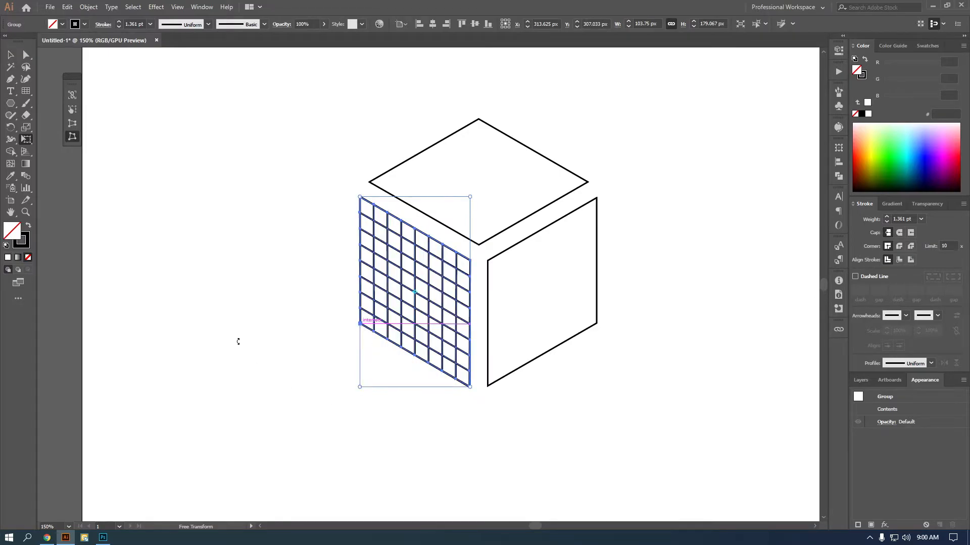
# Copy the distorted grid over to the cube's right face and reflect the copy across the vertical axis
pyautogui.click(11, 55)
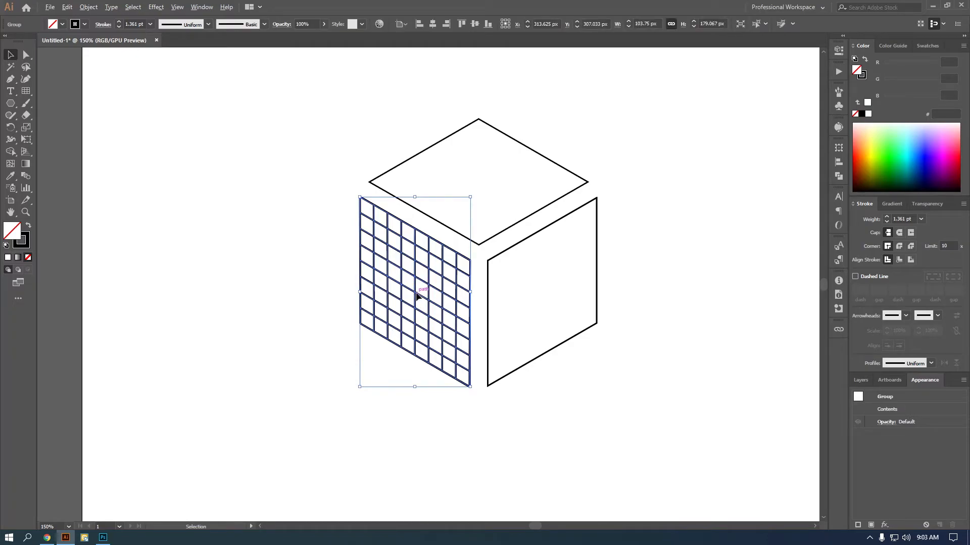
pyautogui.moveTo(417, 296); pyautogui.dragTo(587, 310)
pyautogui.rightClick(588, 310)
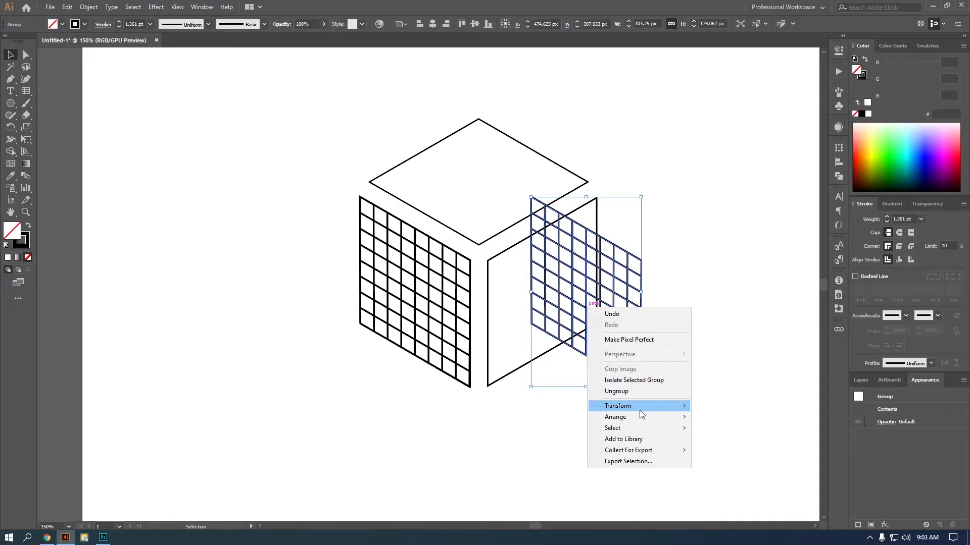
pyautogui.moveTo(642, 410)
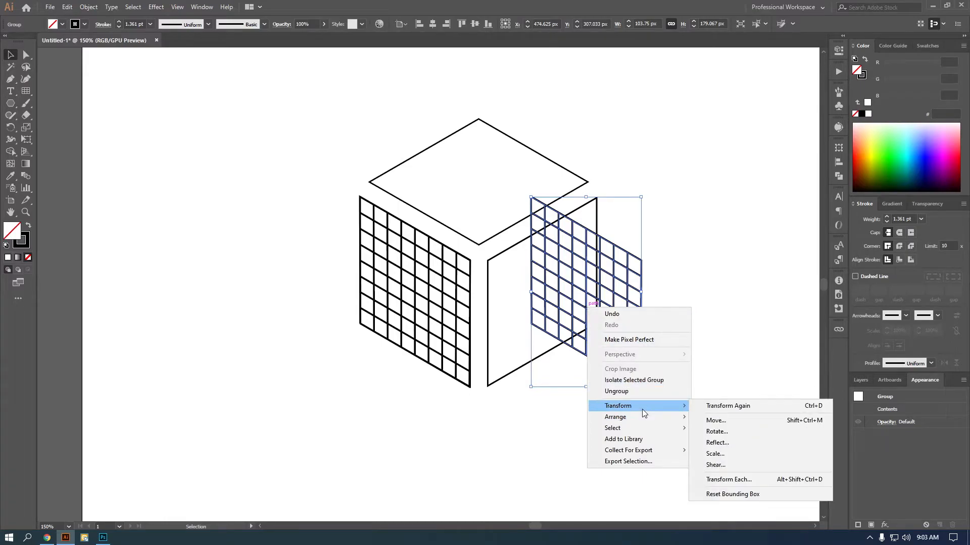
pyautogui.click(716, 443)
pyautogui.click(215, 299)
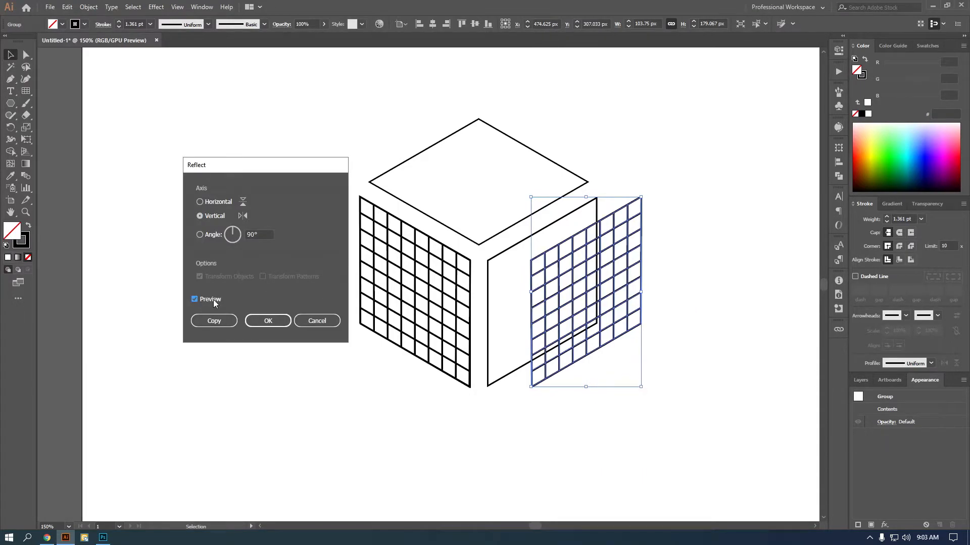
pyautogui.click(268, 321)
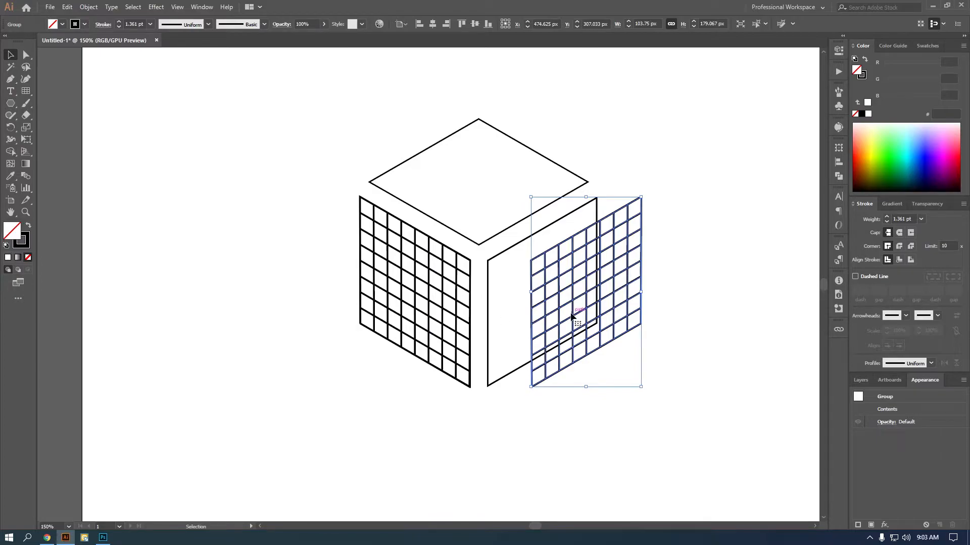
# Fit the reflected grid onto the cube's right face and place another copy of it over the top face
pyautogui.moveTo(572, 303); pyautogui.dragTo(515, 197)
pyautogui.click(630, 309)
pyautogui.click(560, 317)
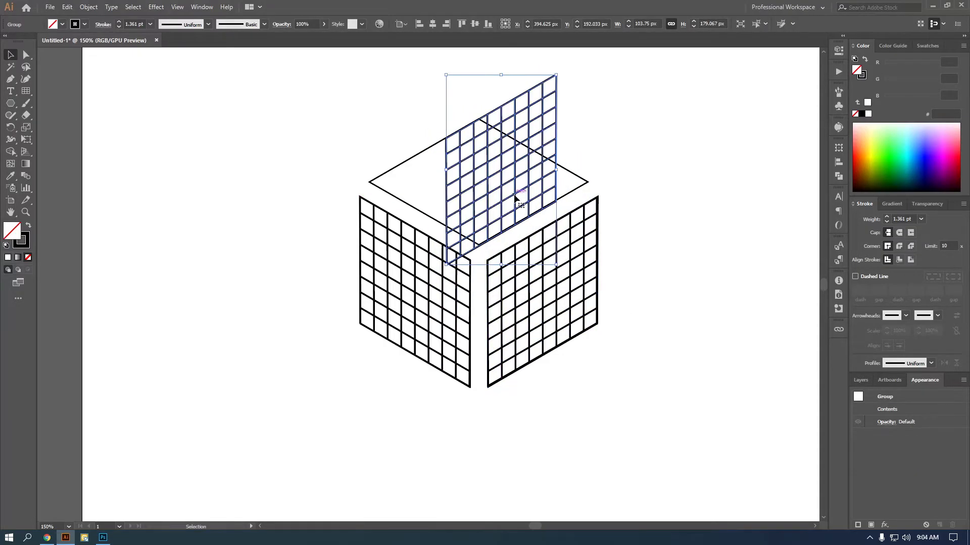
# Reflect the upper grid copy about a 120° axis, align it with the cube's top face, and deselect it
pyautogui.rightClick(515, 196)
pyautogui.moveTo(565, 293)
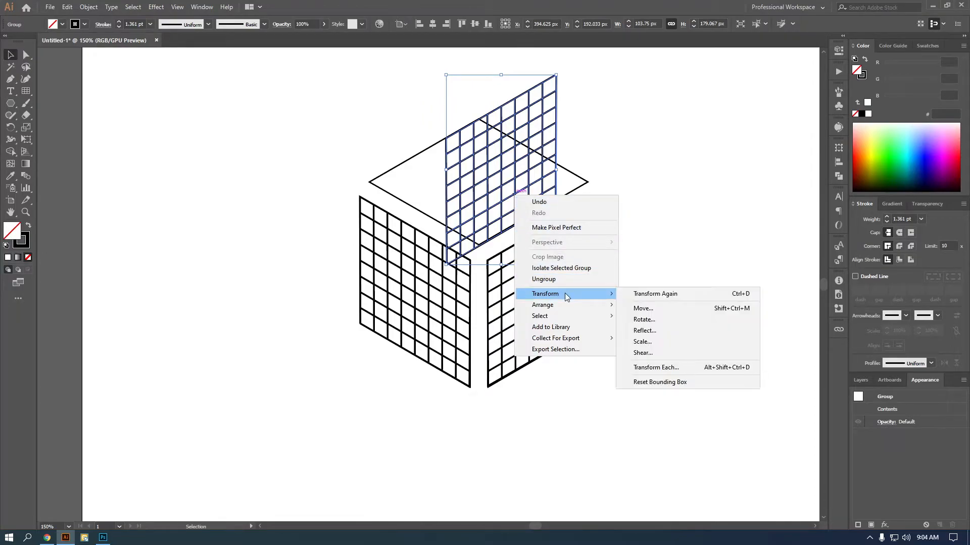
pyautogui.click(652, 328)
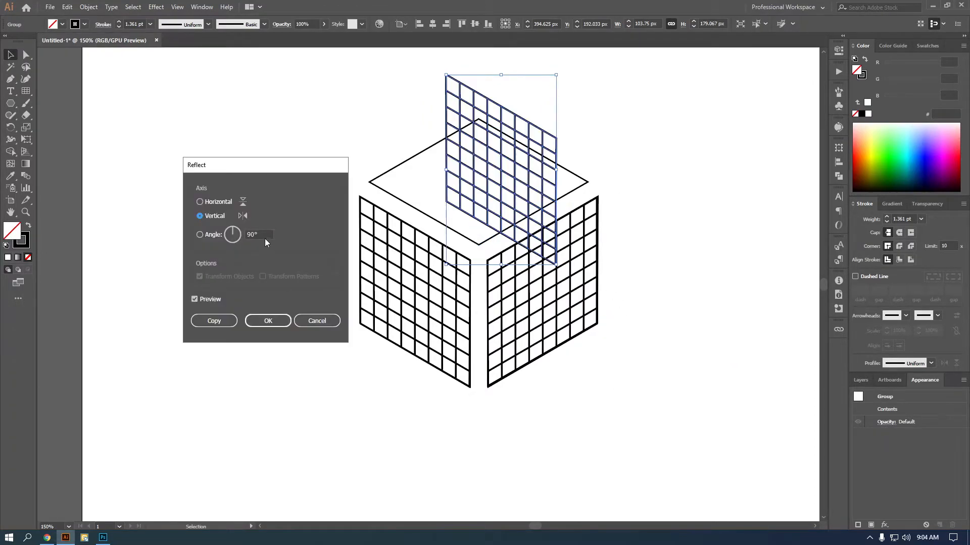
pyautogui.write('120')
pyautogui.press('Tab')
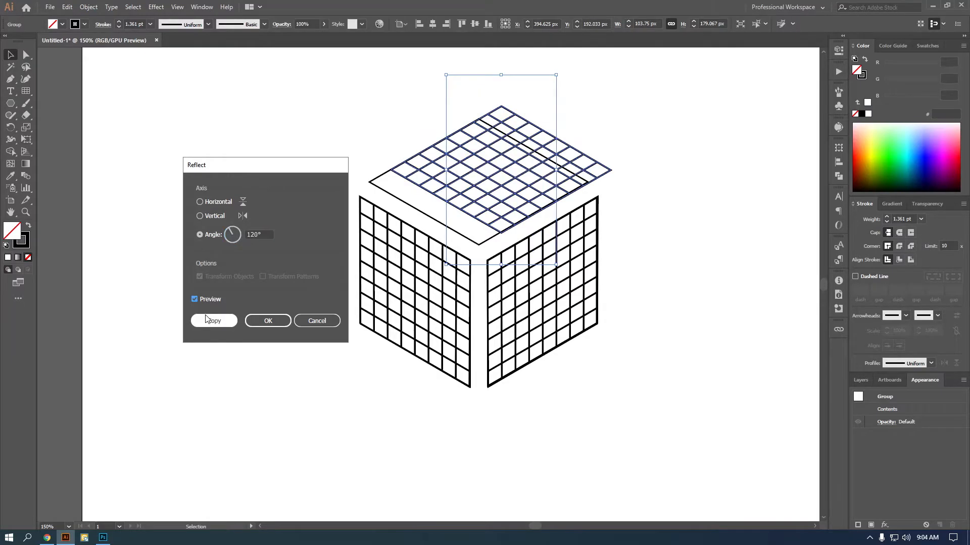
pyautogui.click(268, 323)
pyautogui.moveTo(520, 186); pyautogui.dragTo(476, 208)
pyautogui.click(635, 158)
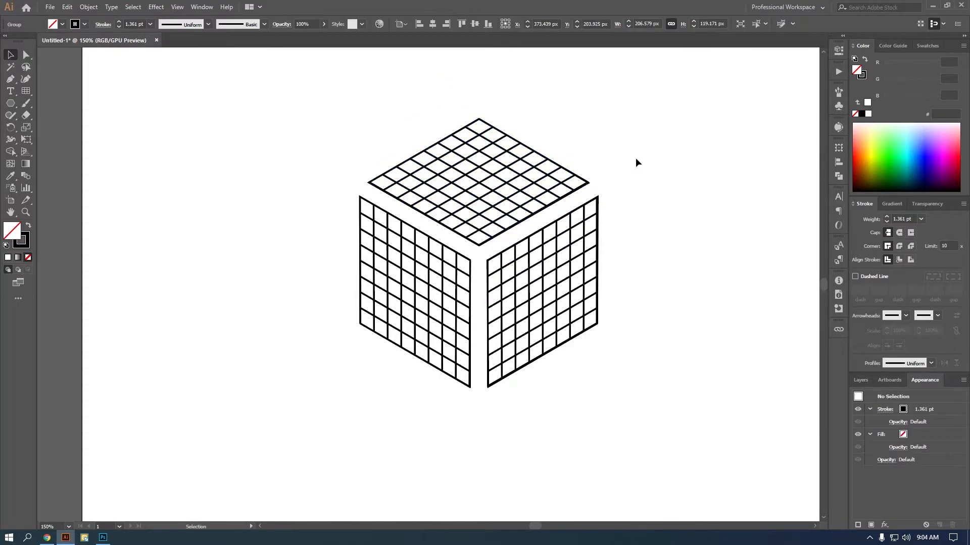
# Select the grids on all three cube faces together
pyautogui.click(463, 263)
pyautogui.click(460, 296)
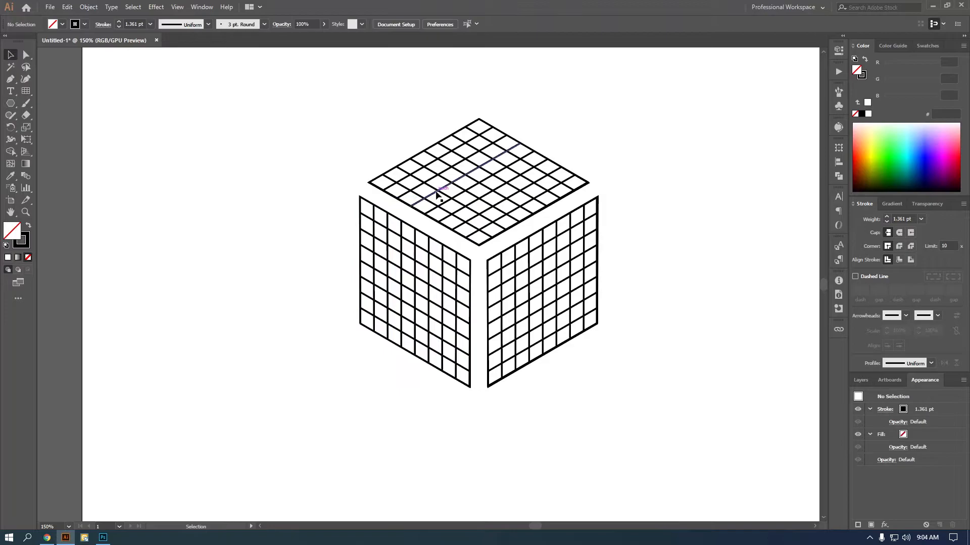
pyautogui.click(455, 193)
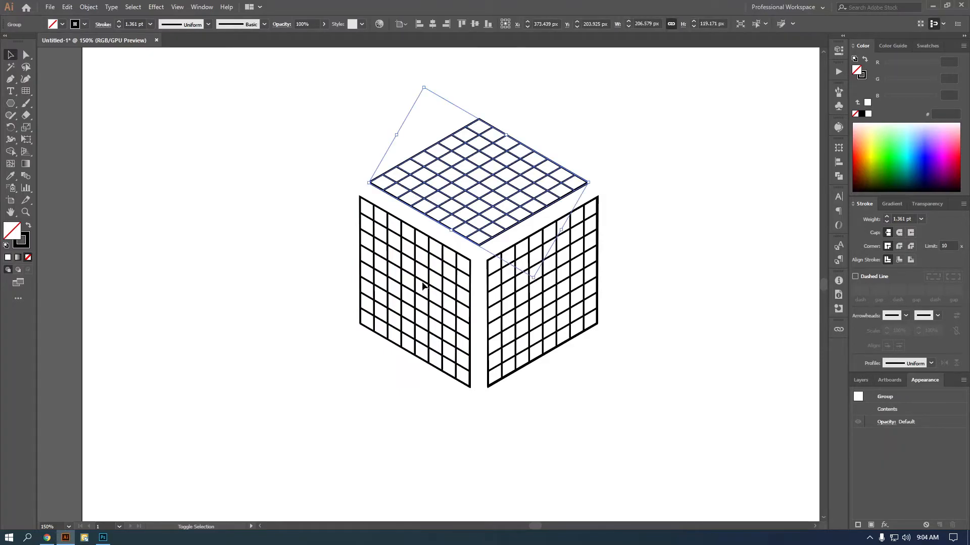
pyautogui.keyDown('shift'); pyautogui.click(455, 288); pyautogui.keyUp('shift')
pyautogui.keyDown('shift'); pyautogui.click(538, 291); pyautogui.keyUp('shift')
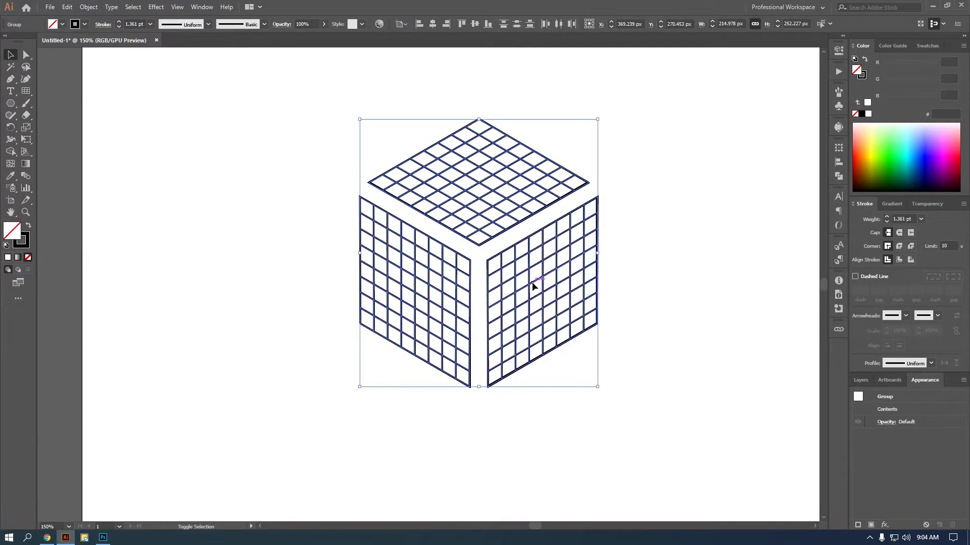
pyautogui.press('a')
pyautogui.hotkey('ctrl', 'shift', 'g')
pyautogui.click(696, 226)
pyautogui.moveTo(674, 161); pyautogui.dragTo(455, 308)
pyautogui.click(522, 331)
pyautogui.hotkey('ctrl', 'a')
pyautogui.click(660, 257)
pyautogui.moveTo(633, 145); pyautogui.dragTo(333, 414)
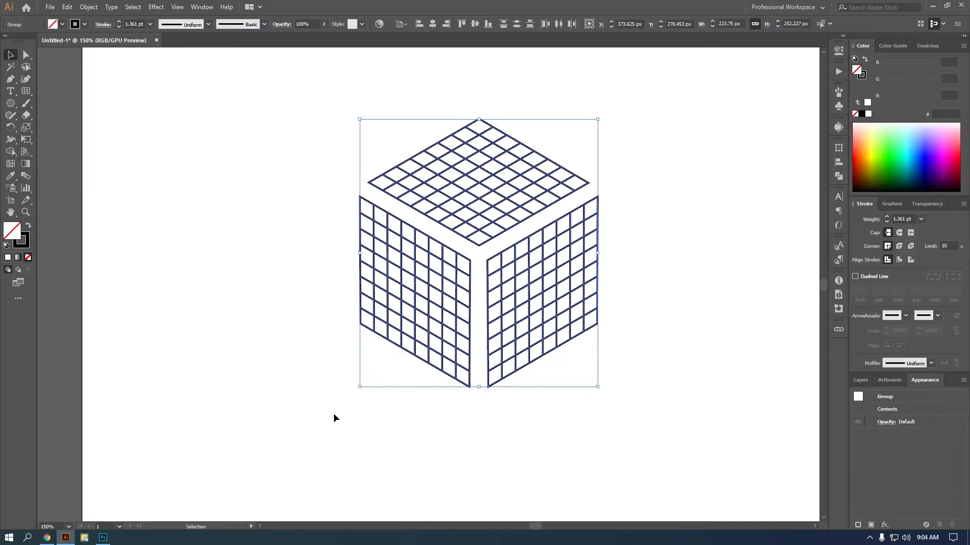
# Merge the left face grid's two outer columns on each side and its two top rows into one arch with the Shape Builder tool
pyautogui.hotkey('shift', 'm')
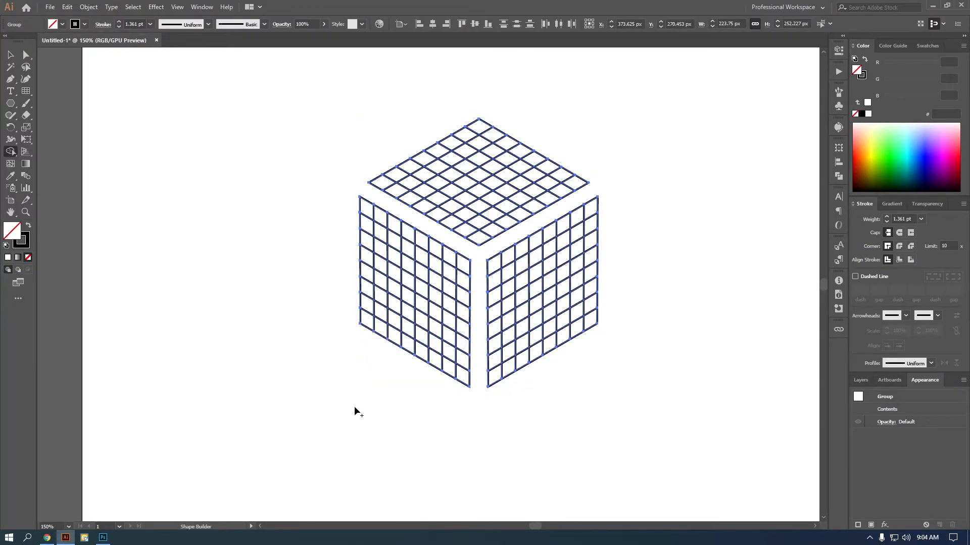
pyautogui.moveTo(365, 325); pyautogui.dragTo(372, 212)
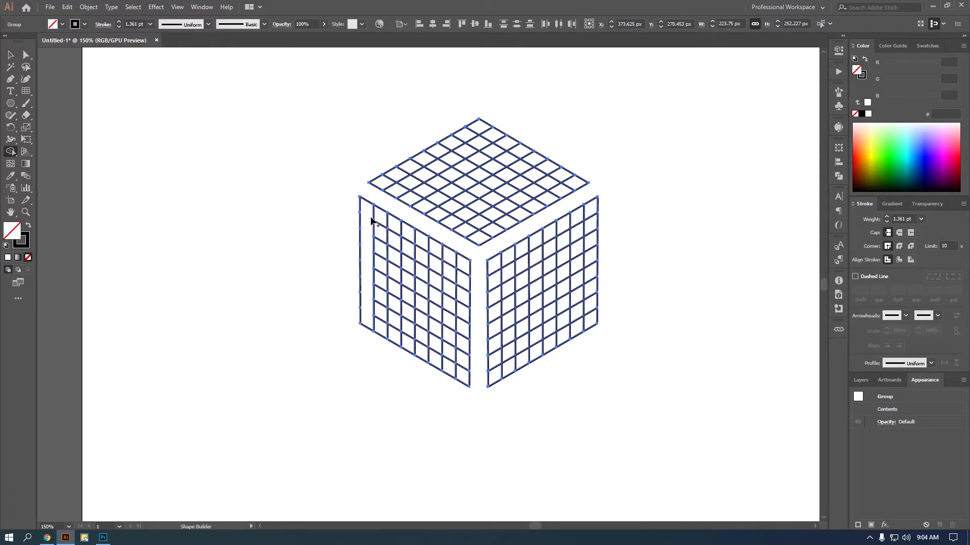
pyautogui.moveTo(377, 327)
pyautogui.mouseDown()
pyautogui.moveTo(380, 239)
pyautogui.moveTo(398, 223)
pyautogui.moveTo(461, 266)
pyautogui.moveTo(461, 383)
pyautogui.mouseUp()
pyautogui.moveTo(382, 242)
pyautogui.mouseDown()
pyautogui.moveTo(448, 279)
pyautogui.moveTo(450, 369)
pyautogui.moveTo(461, 383)
pyautogui.mouseUp()
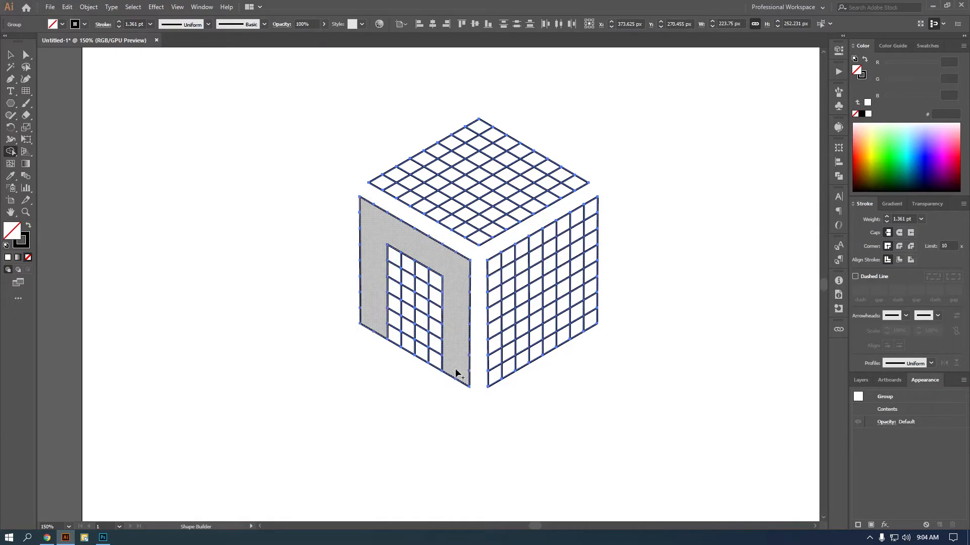
# Merge crossbar cells into the left face's arch to form an A, and merge the top face's cells into a T
pyautogui.click(454, 338)
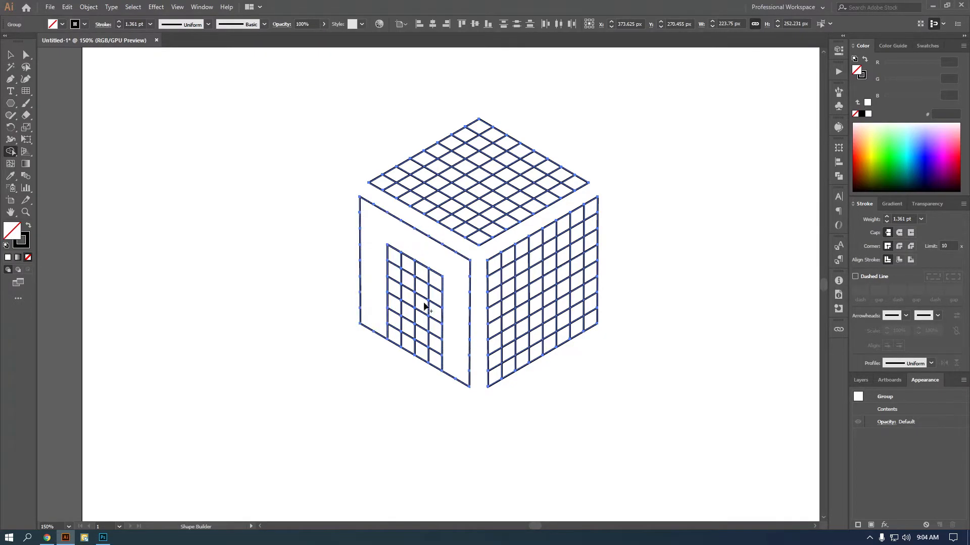
pyautogui.moveTo(390, 290); pyautogui.dragTo(436, 312)
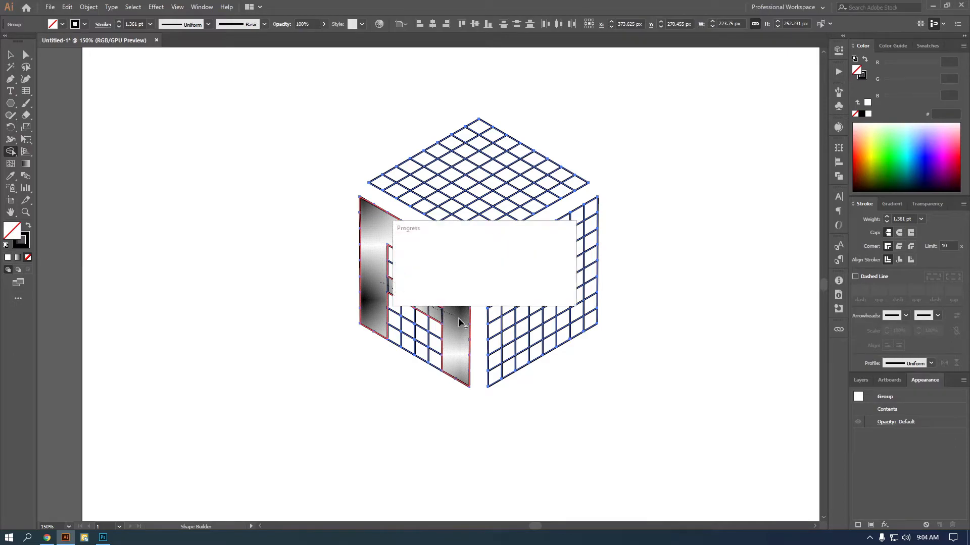
pyautogui.moveTo(378, 302); pyautogui.dragTo(457, 338)
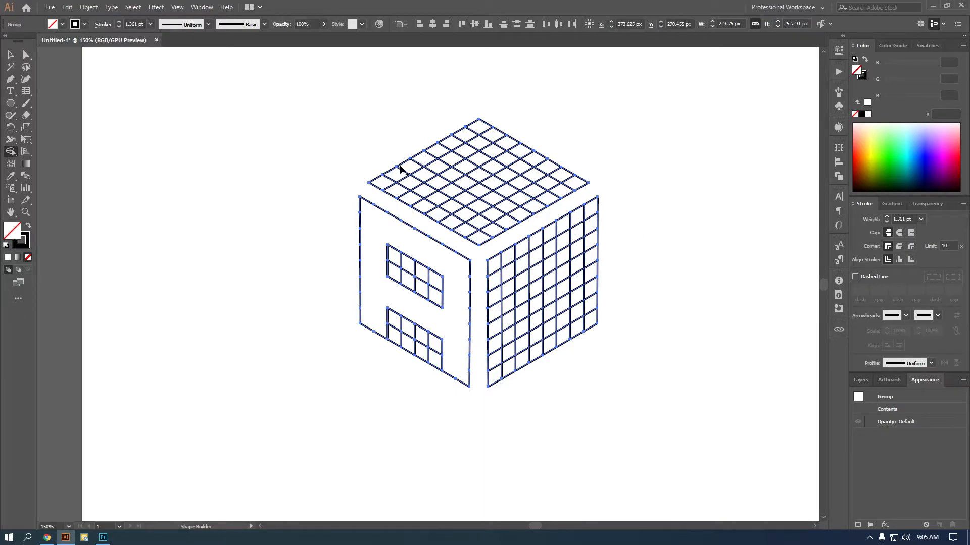
pyautogui.moveTo(391, 188)
pyautogui.mouseDown()
pyautogui.moveTo(457, 146)
pyautogui.moveTo(493, 138)
pyautogui.moveTo(402, 184)
pyautogui.mouseUp()
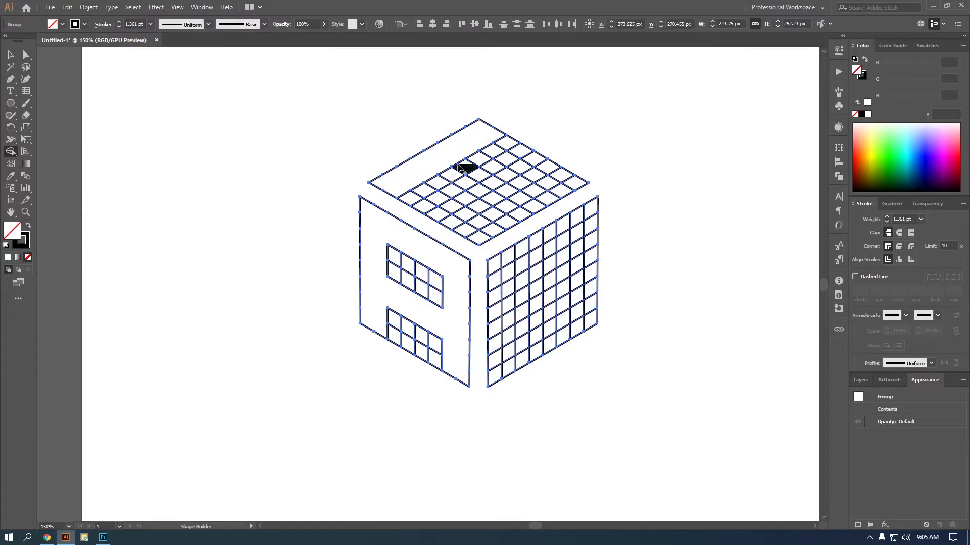
pyautogui.moveTo(451, 158)
pyautogui.mouseDown()
pyautogui.moveTo(528, 209)
pyautogui.moveTo(440, 164)
pyautogui.mouseUp()
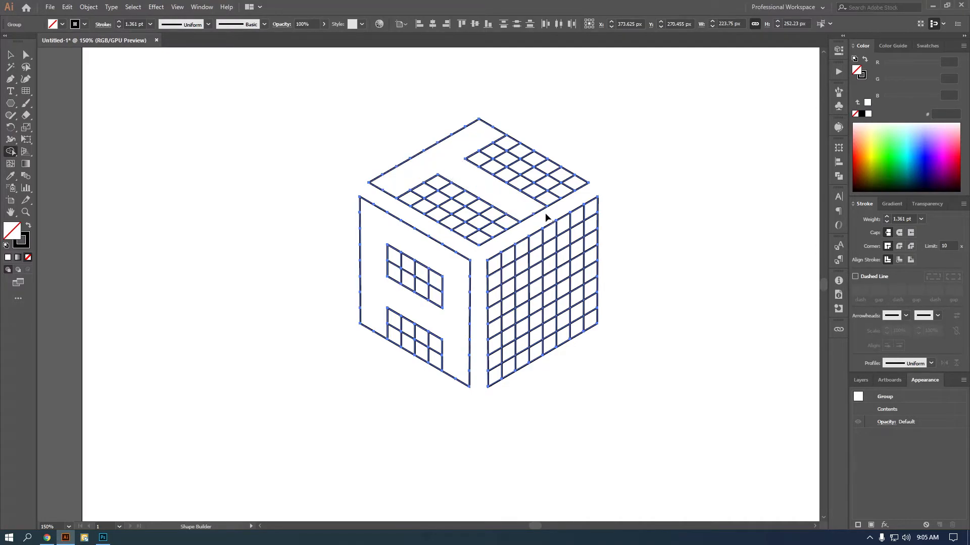
# Merge the right face's grid cells into one block-style 2 shape with upper, middle and lower bars two connecting ends
pyautogui.moveTo(495, 263)
pyautogui.mouseDown()
pyautogui.moveTo(497, 278)
pyautogui.moveTo(503, 263)
pyautogui.moveTo(589, 213)
pyautogui.moveTo(550, 226)
pyautogui.moveTo(502, 275)
pyautogui.moveTo(586, 248)
pyautogui.mouseUp()
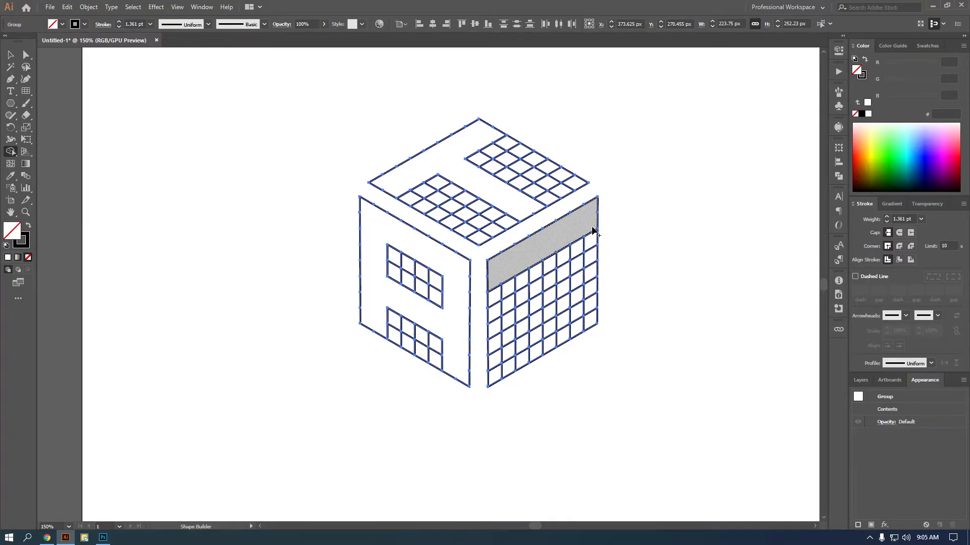
pyautogui.moveTo(577, 242); pyautogui.dragTo(581, 256)
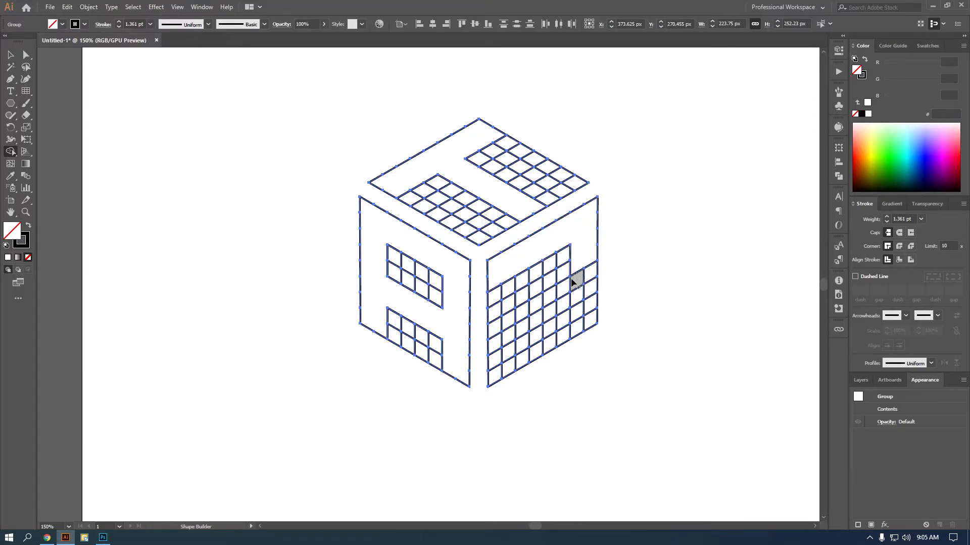
pyautogui.moveTo(576, 278); pyautogui.dragTo(494, 329)
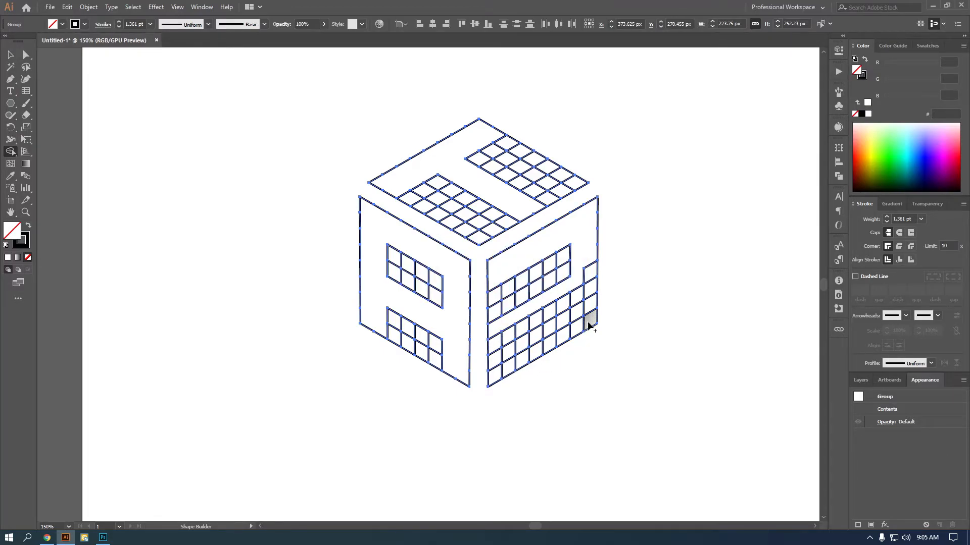
pyautogui.moveTo(587, 319)
pyautogui.mouseDown()
pyautogui.moveTo(522, 343)
pyautogui.moveTo(496, 370)
pyautogui.moveTo(587, 323)
pyautogui.mouseUp()
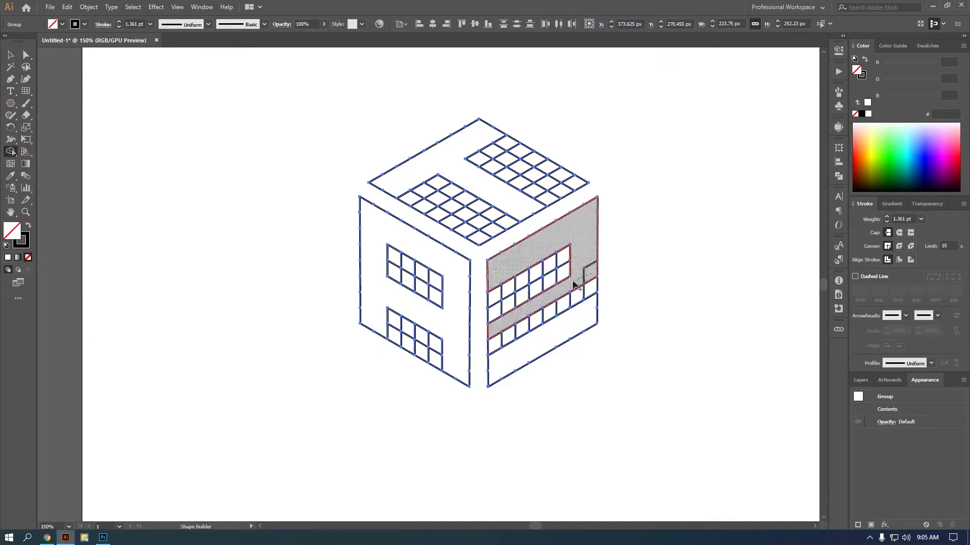
pyautogui.moveTo(562, 279)
pyautogui.mouseDown()
pyautogui.moveTo(492, 316)
pyautogui.moveTo(499, 340)
pyautogui.mouseUp()
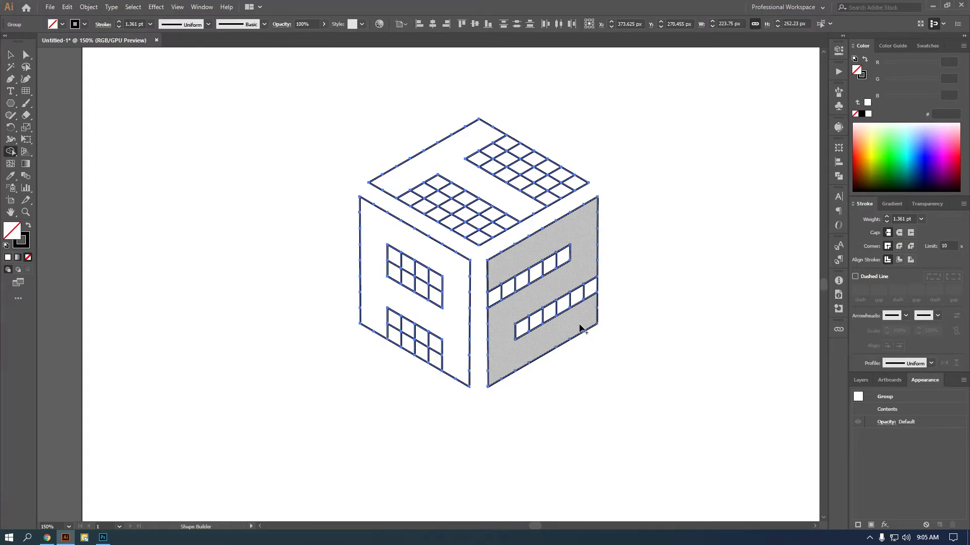
# Fill the A with light blue, the T with magenta and the 2 shape with orange
pyautogui.click(940, 46)
pyautogui.click(892, 77)
pyautogui.click(912, 83)
pyautogui.click(456, 317)
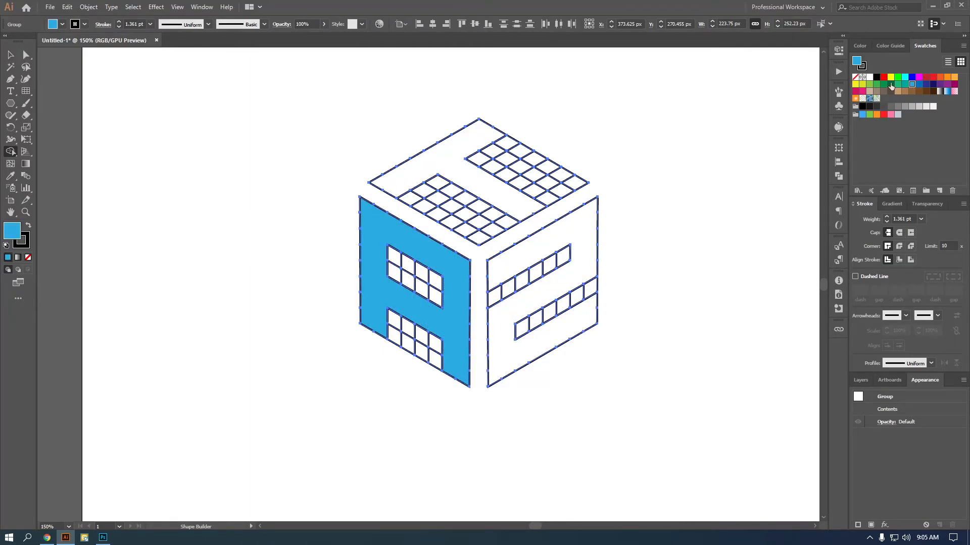
pyautogui.click(919, 77)
pyautogui.click(526, 207)
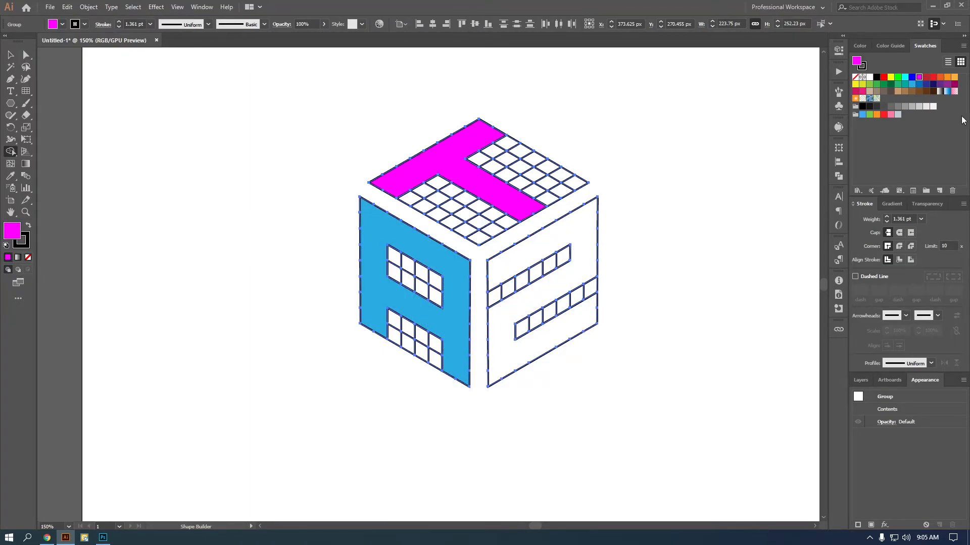
pyautogui.click(940, 77)
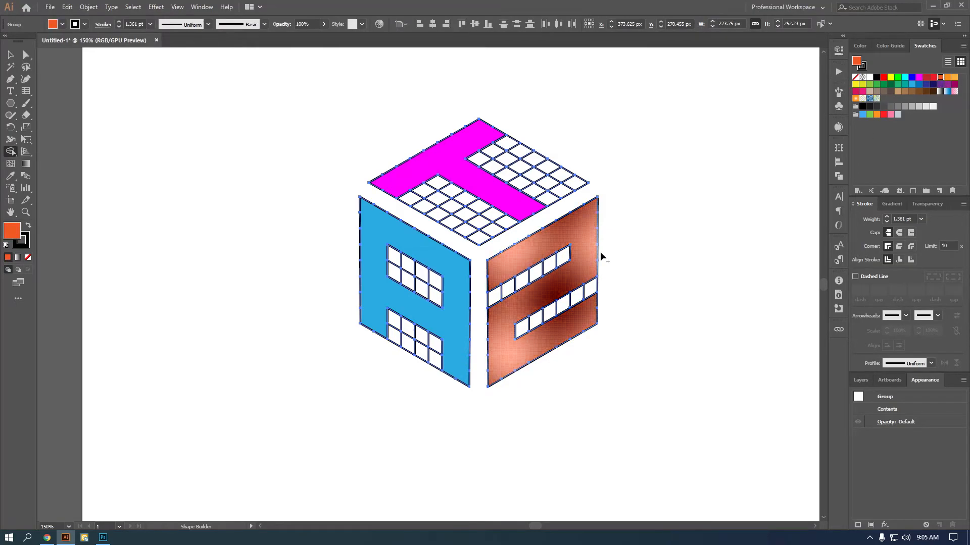
pyautogui.click(566, 319)
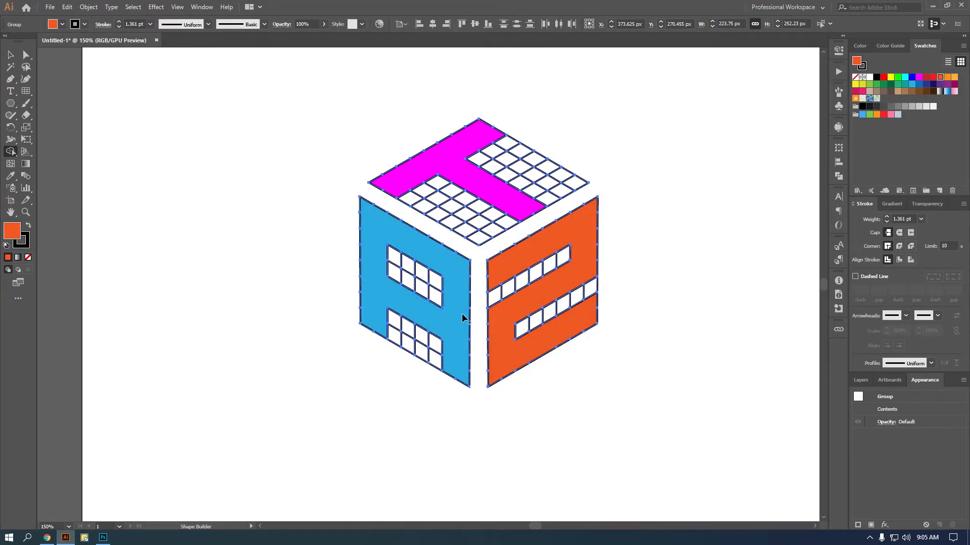
# Erase the leftover grid cells from the A's two openings and from both sides of the T's stem
pyautogui.moveTo(394, 266)
pyautogui.mouseDown()
pyautogui.moveTo(435, 288)
pyautogui.moveTo(413, 289)
pyautogui.mouseUp()
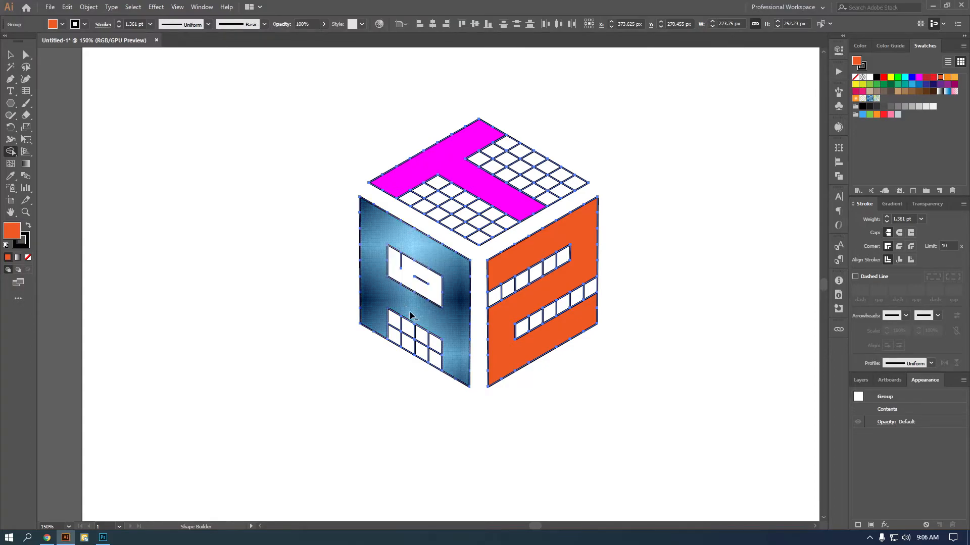
pyautogui.click(424, 289)
pyautogui.moveTo(395, 317)
pyautogui.mouseDown()
pyautogui.moveTo(397, 342)
pyautogui.moveTo(429, 355)
pyautogui.moveTo(433, 339)
pyautogui.moveTo(404, 332)
pyautogui.moveTo(410, 338)
pyautogui.mouseUp()
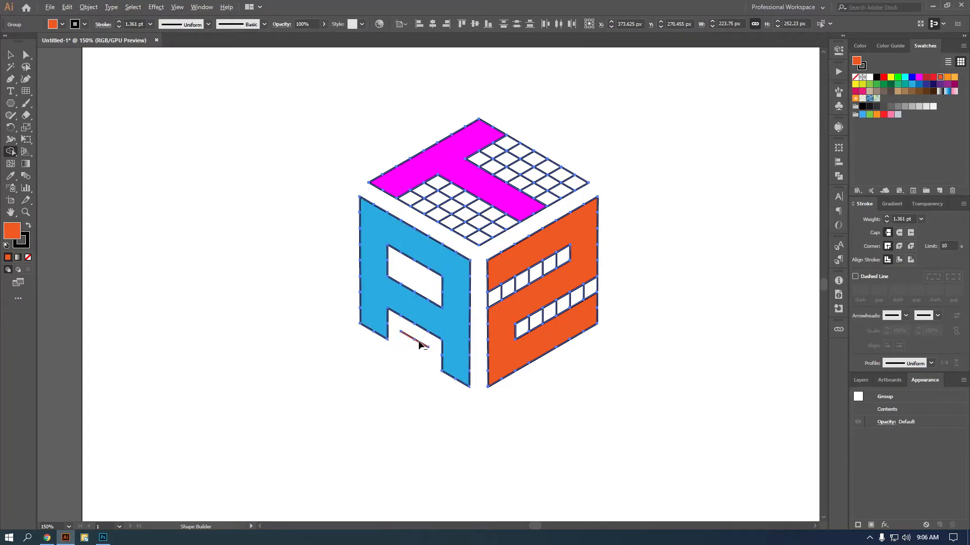
pyautogui.moveTo(448, 206)
pyautogui.mouseDown()
pyautogui.moveTo(411, 204)
pyautogui.moveTo(429, 187)
pyautogui.moveTo(498, 228)
pyautogui.moveTo(465, 242)
pyautogui.moveTo(462, 217)
pyautogui.moveTo(439, 202)
pyautogui.moveTo(504, 226)
pyautogui.mouseUp()
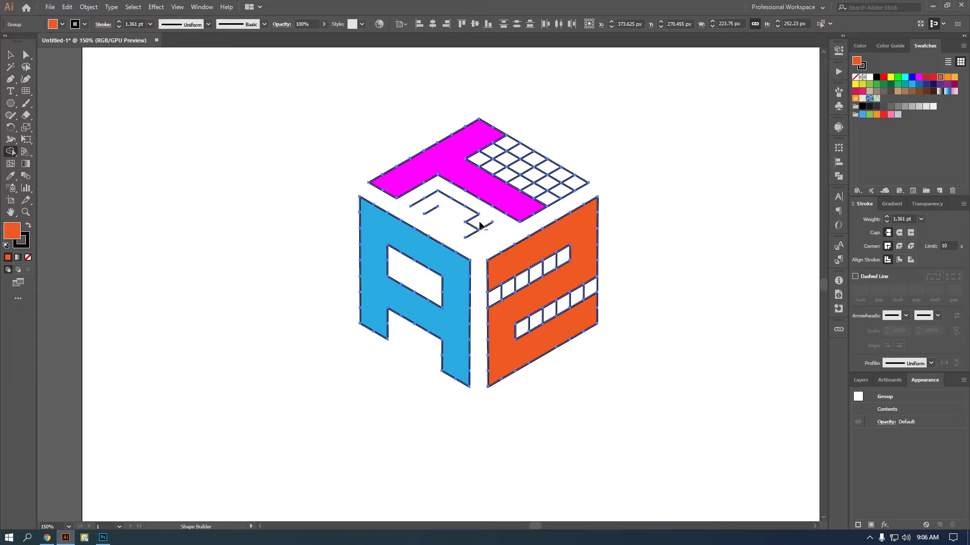
pyautogui.moveTo(544, 156)
pyautogui.mouseDown()
pyautogui.moveTo(487, 161)
pyautogui.moveTo(510, 158)
pyautogui.moveTo(535, 194)
pyautogui.moveTo(579, 180)
pyautogui.moveTo(528, 175)
pyautogui.moveTo(523, 152)
pyautogui.moveTo(558, 187)
pyautogui.mouseUp()
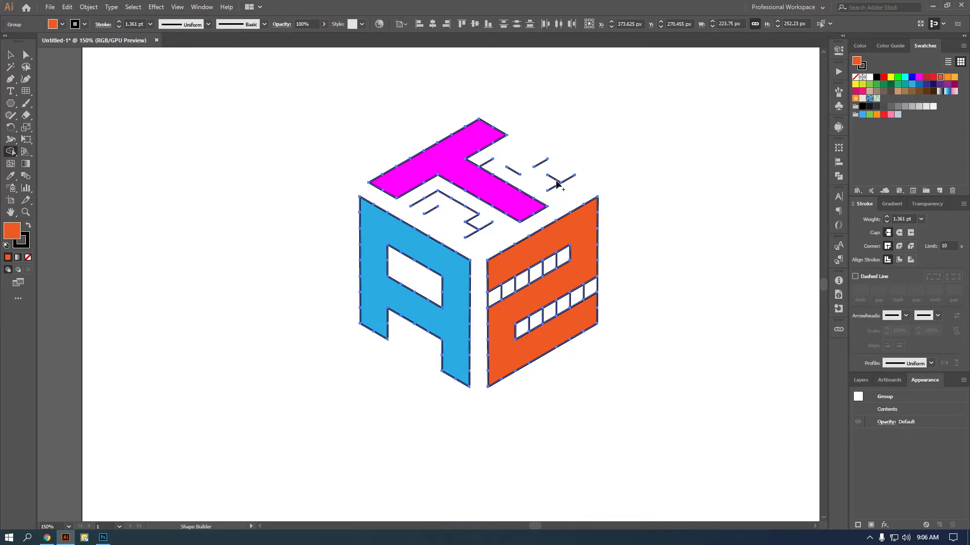
# Erase the leftover grid cells from the two gaps in the orange 2 shape
pyautogui.scroll(-2, 558, 224)
pyautogui.scroll(4, 505, 280)
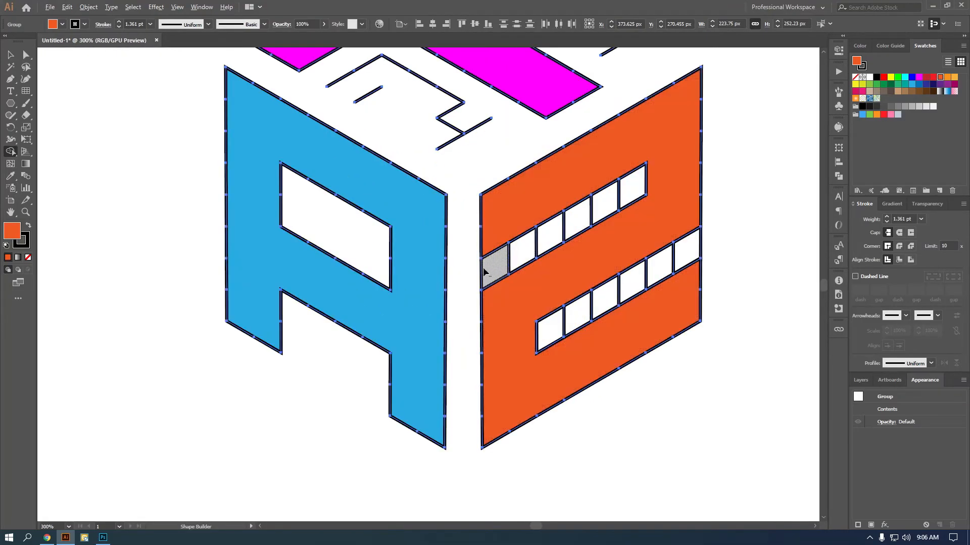
pyautogui.moveTo(479, 277)
pyautogui.mouseDown()
pyautogui.moveTo(626, 191)
pyautogui.moveTo(634, 196)
pyautogui.mouseUp()
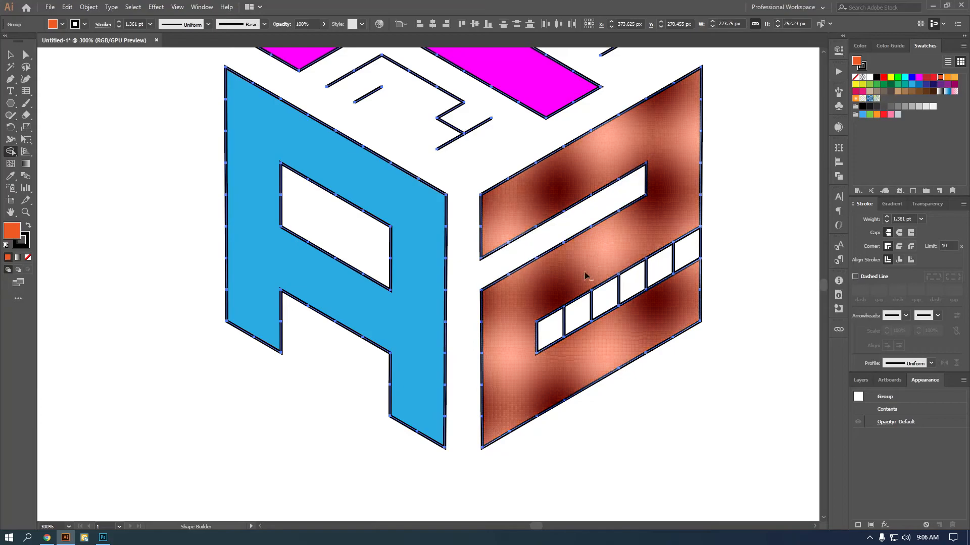
pyautogui.moveTo(555, 327); pyautogui.dragTo(712, 241)
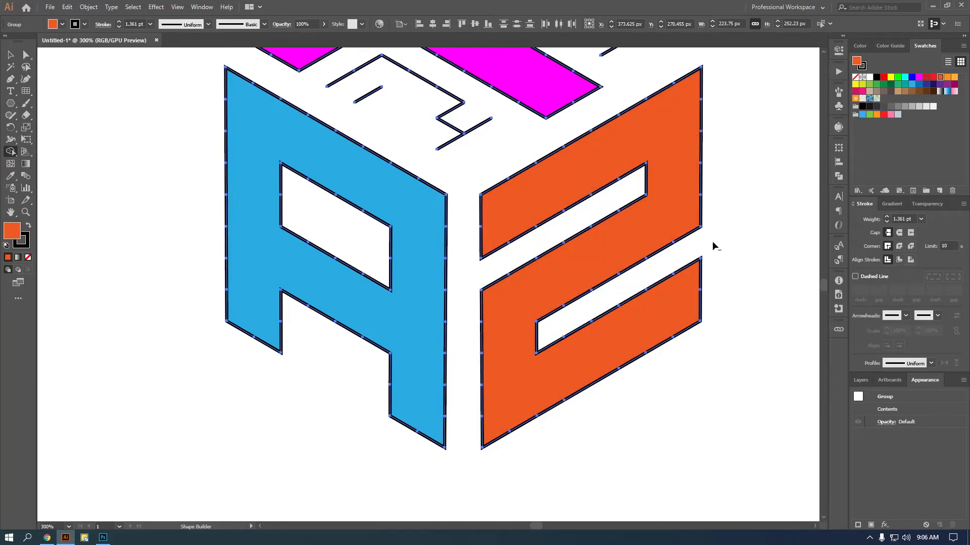
# Erase the remaining loose grid line segments on both sides of the magenta T's stem
pyautogui.scroll(-3, 657, 243)
pyautogui.scroll(4, 533, 258)
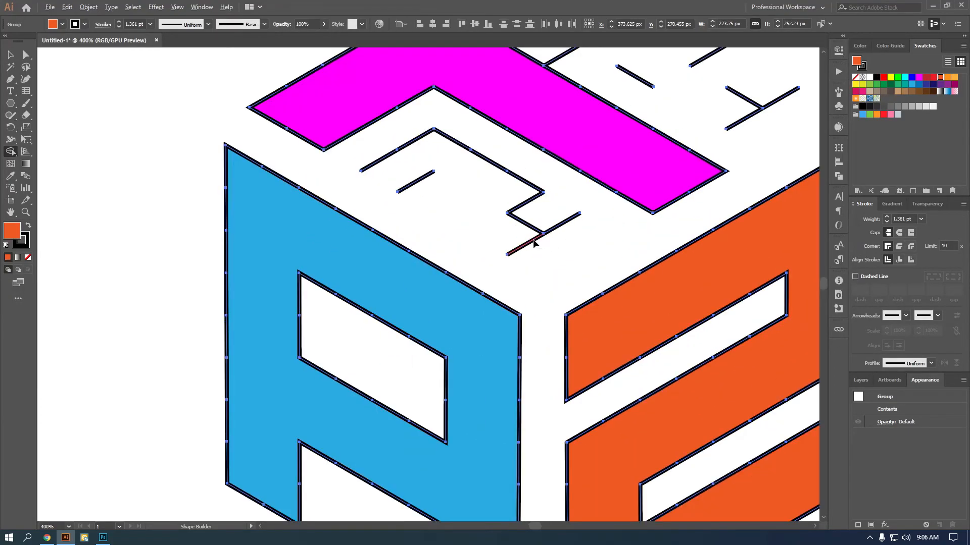
pyautogui.keyDown('alt'); pyautogui.click(529, 228); pyautogui.keyUp('alt')
pyautogui.keyDown('alt'); pyautogui.click(526, 204); pyautogui.keyUp('alt')
pyautogui.keyDown('alt'); pyautogui.click(494, 164); pyautogui.keyUp('alt')
pyautogui.keyDown('alt'); pyautogui.click(413, 147); pyautogui.keyUp('alt')
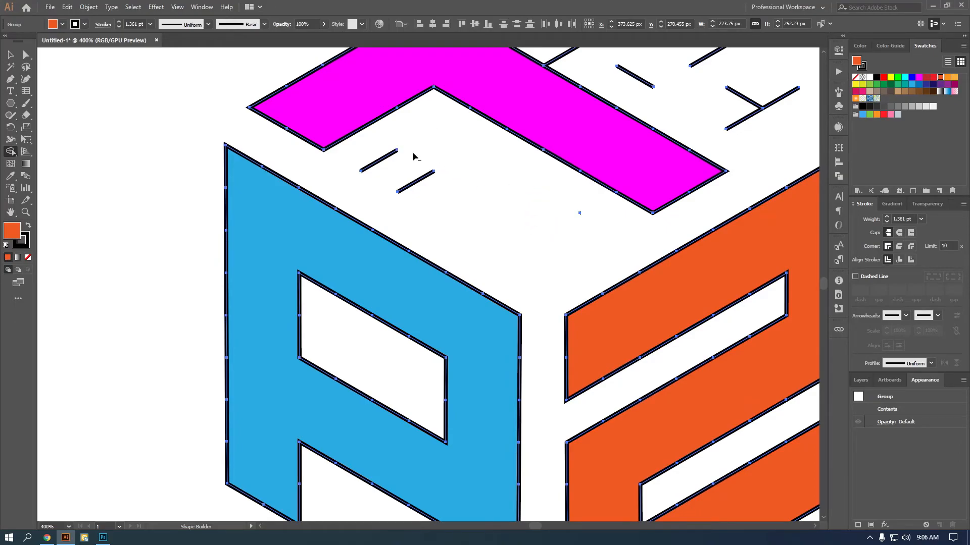
pyautogui.keyDown('alt'); pyautogui.click(413, 185); pyautogui.keyUp('alt')
pyautogui.keyDown('alt'); pyautogui.click(374, 164); pyautogui.keyUp('alt')
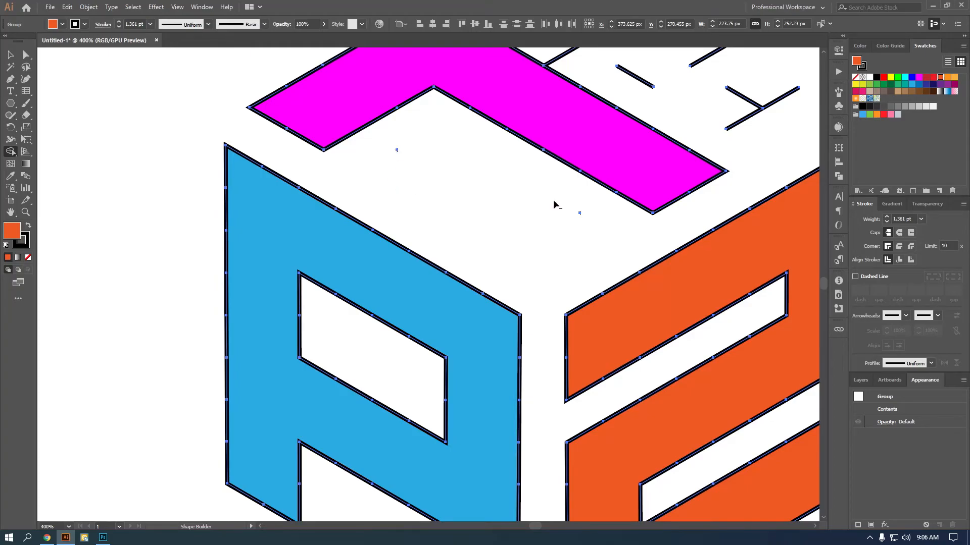
pyautogui.scroll(-2, 586, 215)
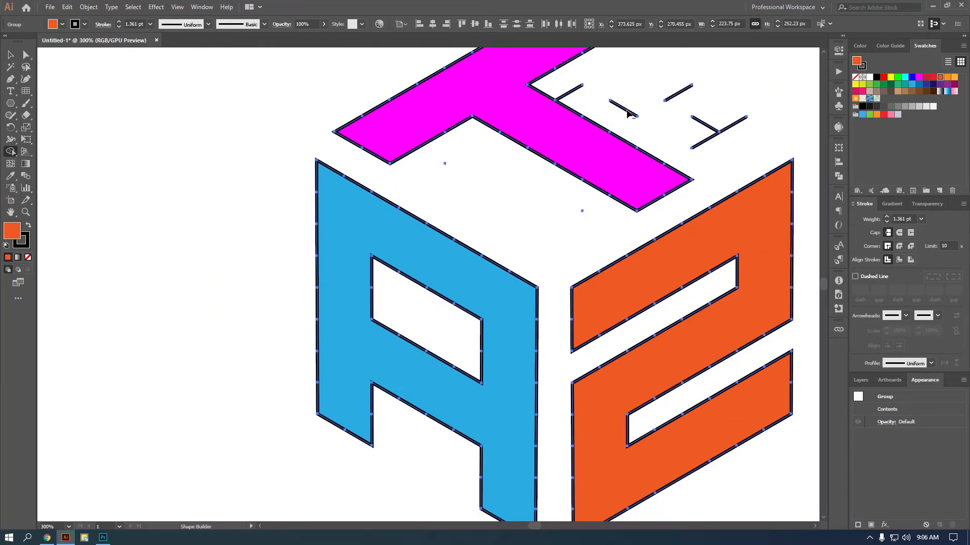
pyautogui.keyDown('alt'); pyautogui.click(673, 98); pyautogui.keyUp('alt')
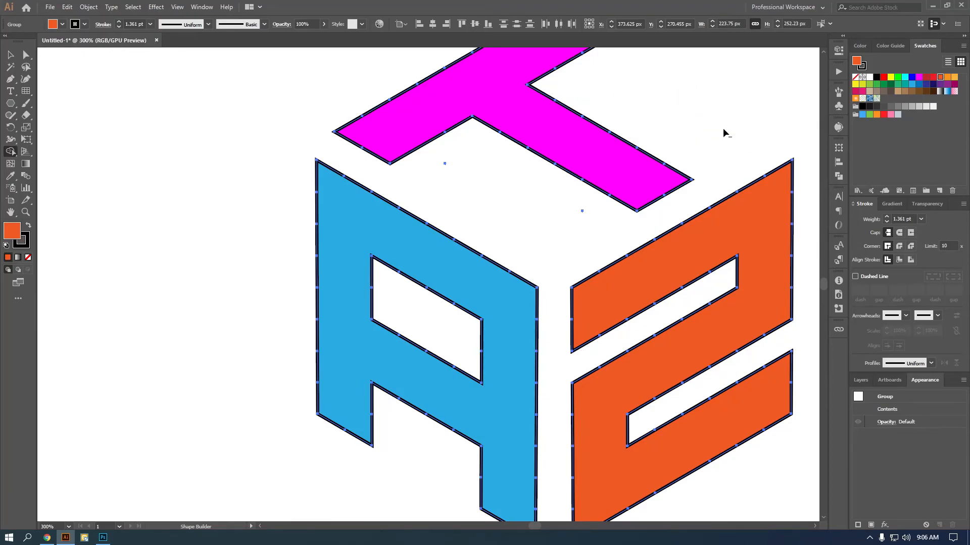
# Delete the stray anchor points left between the T and the A
pyautogui.scroll(-2, 693, 156)
pyautogui.press('v')
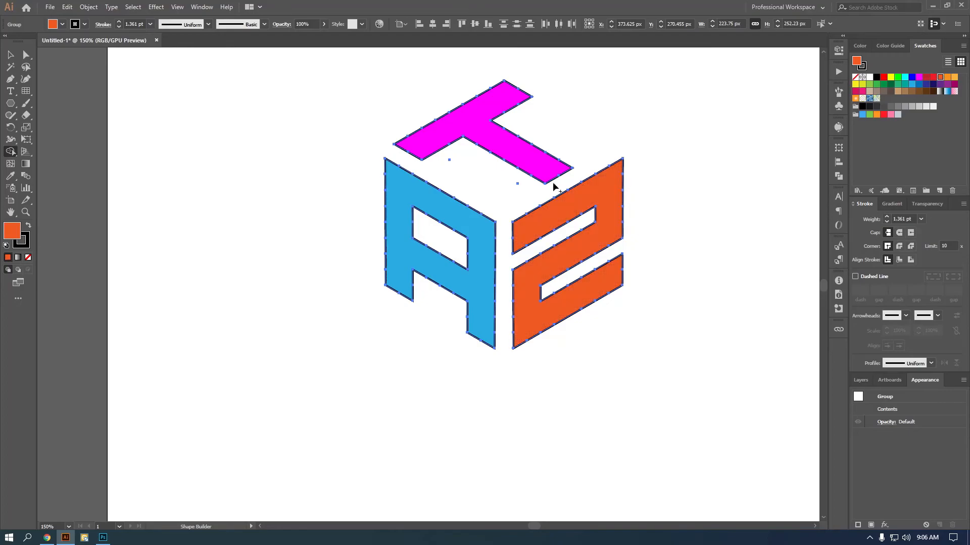
pyautogui.press('a')
pyautogui.click(439, 166)
pyautogui.moveTo(439, 154); pyautogui.dragTo(462, 173)
pyautogui.press('Delete')
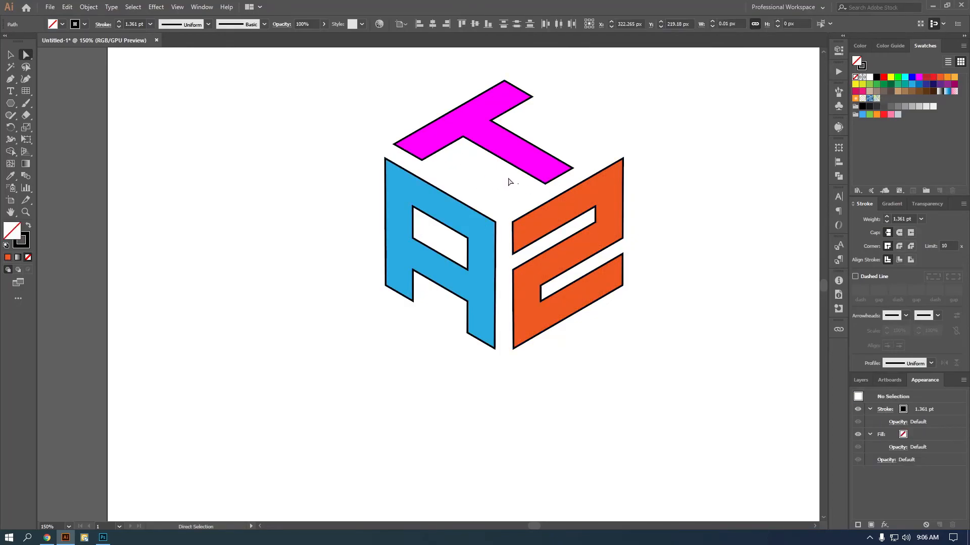
# Remove the stroke from all three coloured letter shapes and deselect them
pyautogui.press('v')
pyautogui.moveTo(689, 71); pyautogui.dragTo(301, 380)
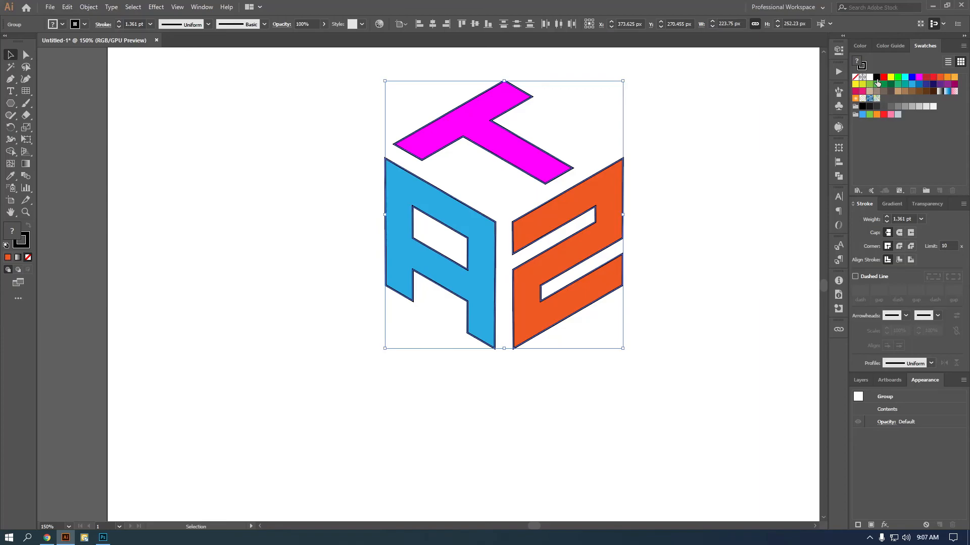
pyautogui.click(855, 76)
pyautogui.click(732, 233)
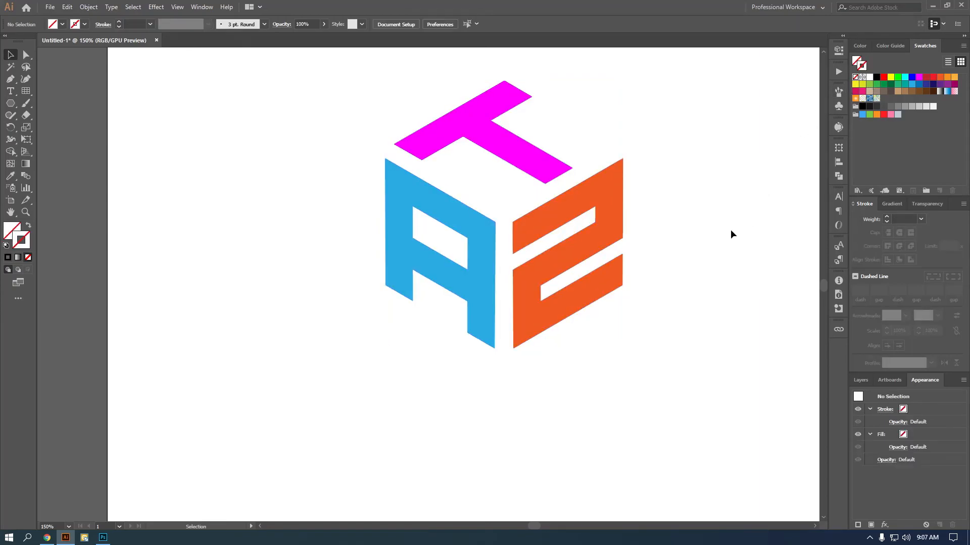
# Draw a pointed-top hexagon of about 296 by 342 px around the three-letter cube
pyautogui.scroll(-2, 731, 230)
pyautogui.hscroll(10, 731, 230)
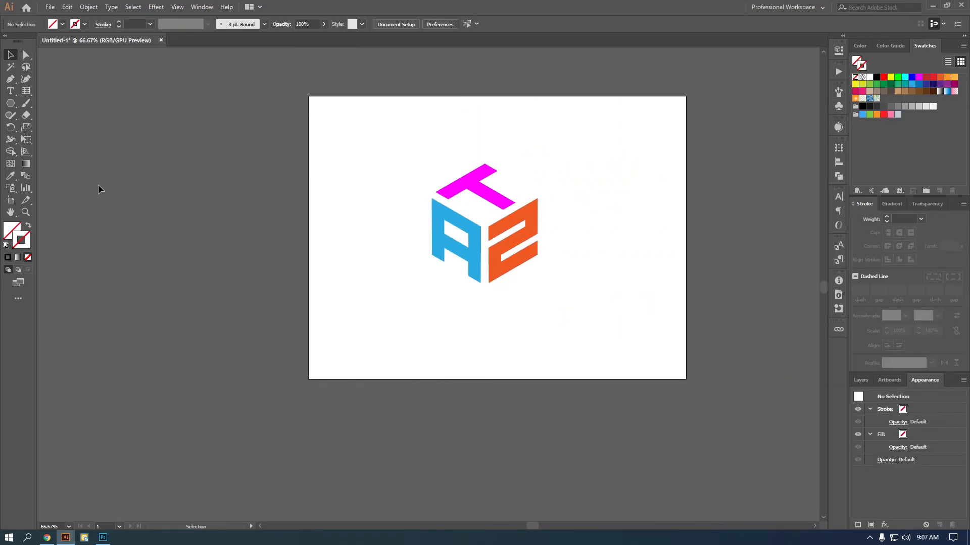
pyautogui.click(10, 103)
pyautogui.moveTo(483, 224)
pyautogui.mouseDown()
pyautogui.moveTo(491, 209)
pyautogui.moveTo(487, 232)
pyautogui.moveTo(557, 259)
pyautogui.mouseUp()
pyautogui.moveTo(571, 151); pyautogui.dragTo(527, 279)
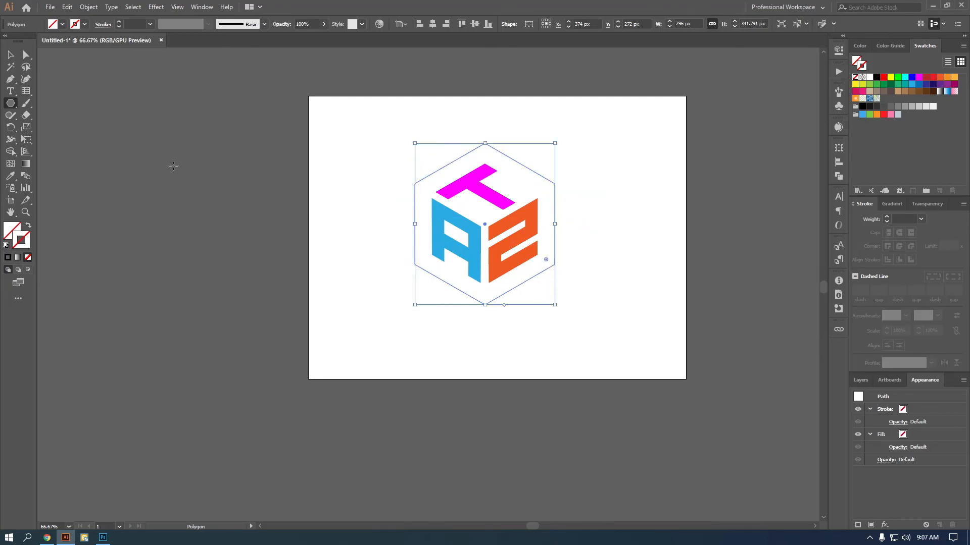
# Give the hexagon a 4 pt black stroke and scale it down around its centre to about 246 by 284 px
pyautogui.click(10, 55)
pyautogui.click(119, 23)
pyautogui.click(119, 22)
pyautogui.click(120, 21)
pyautogui.click(119, 22)
pyautogui.click(120, 22)
pyautogui.click(119, 21)
pyautogui.click(119, 21)
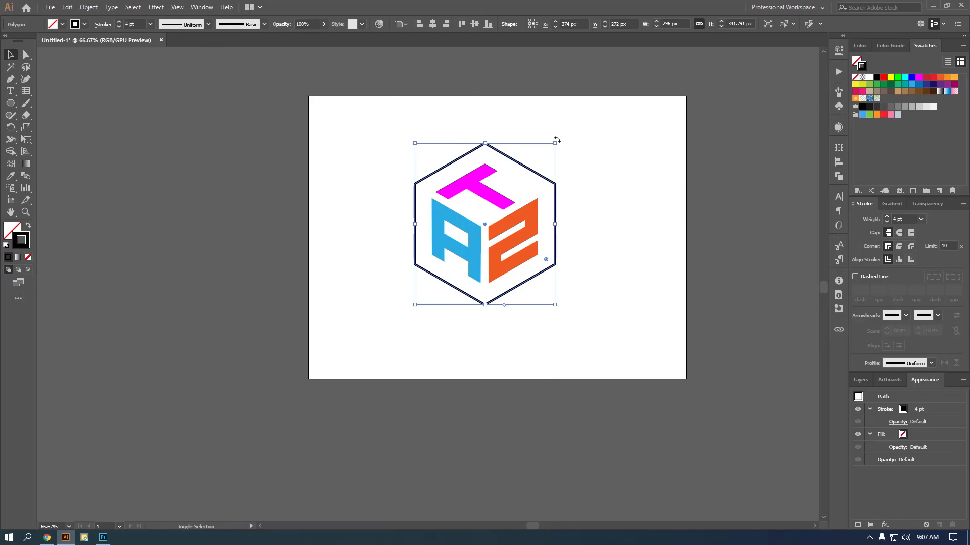
pyautogui.moveTo(555, 143); pyautogui.dragTo(543, 157)
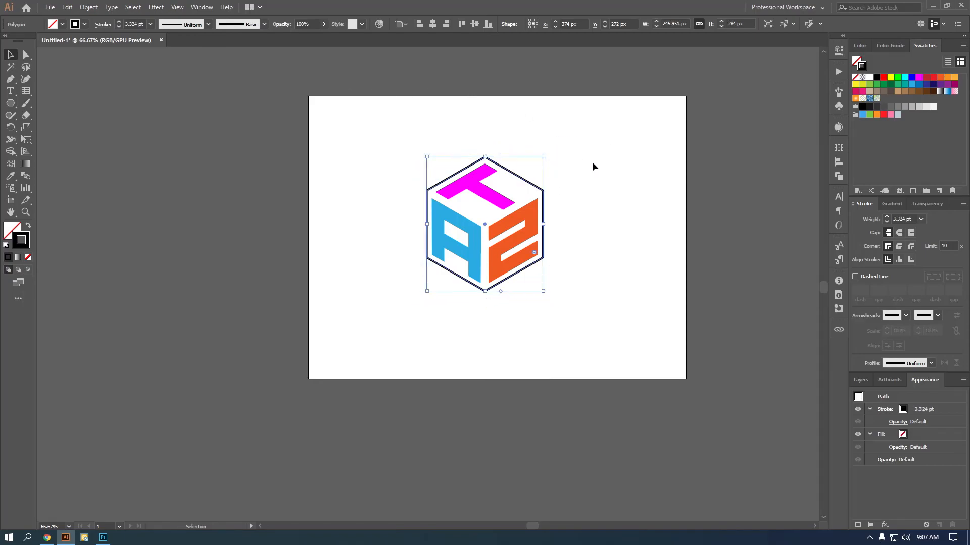
pyautogui.click(593, 166)
# Group the three letter shapes and centre the group within the hexagon outline
pyautogui.click(507, 238)
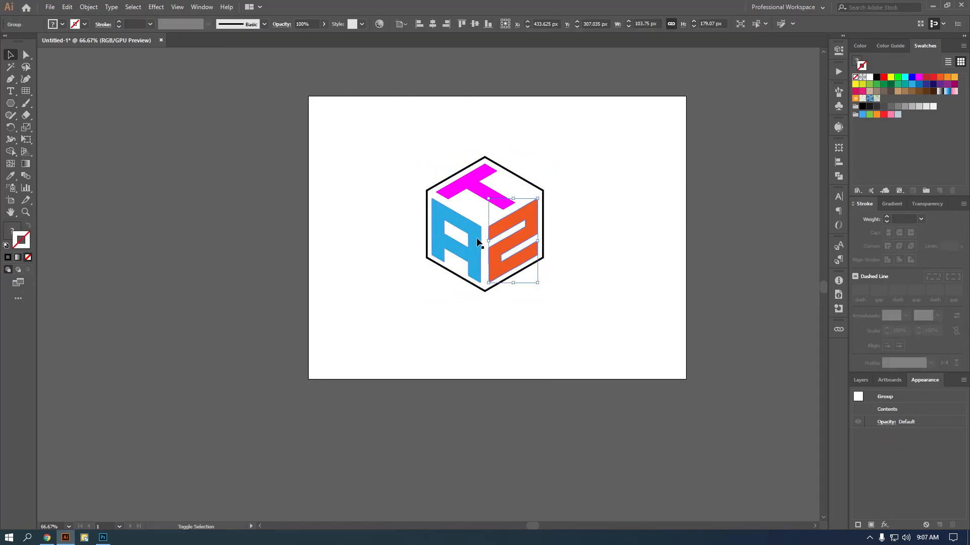
pyautogui.keyDown('shift'); pyautogui.click(496, 196); pyautogui.keyUp('shift')
pyautogui.hotkey('ctrl', 'g')
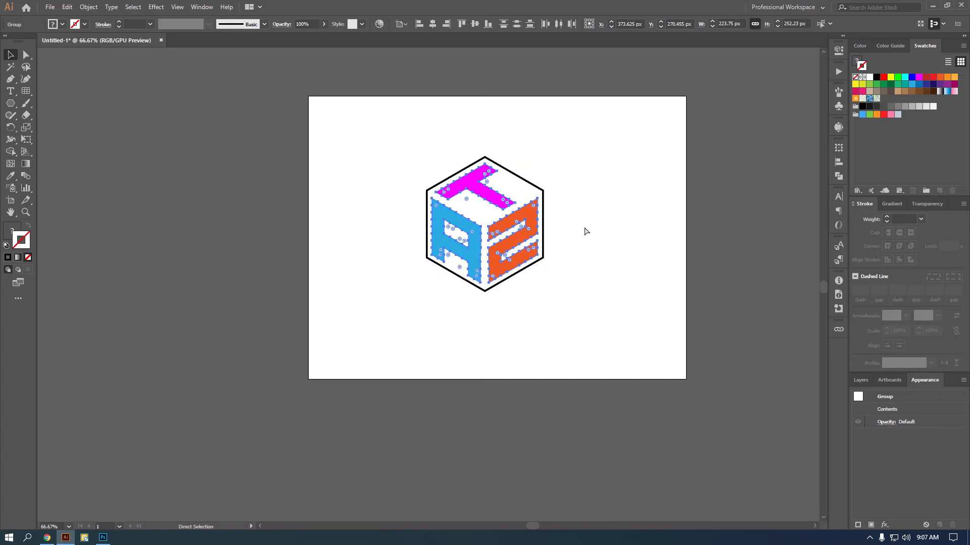
pyautogui.moveTo(574, 156); pyautogui.dragTo(501, 240)
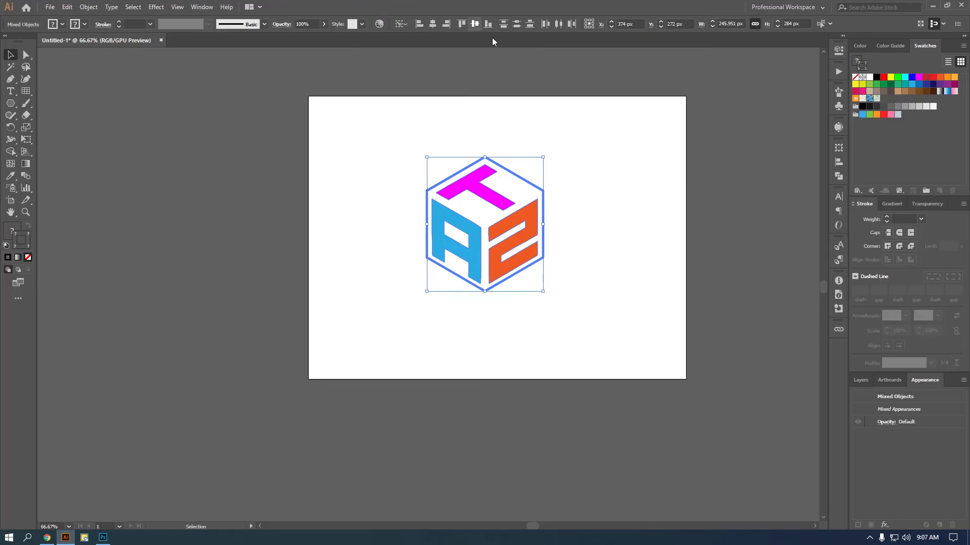
pyautogui.click(585, 187)
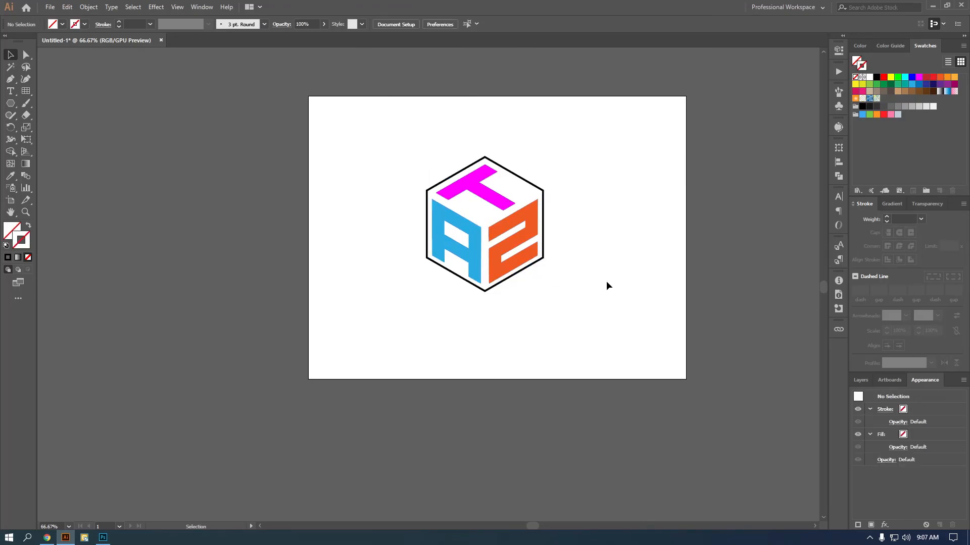